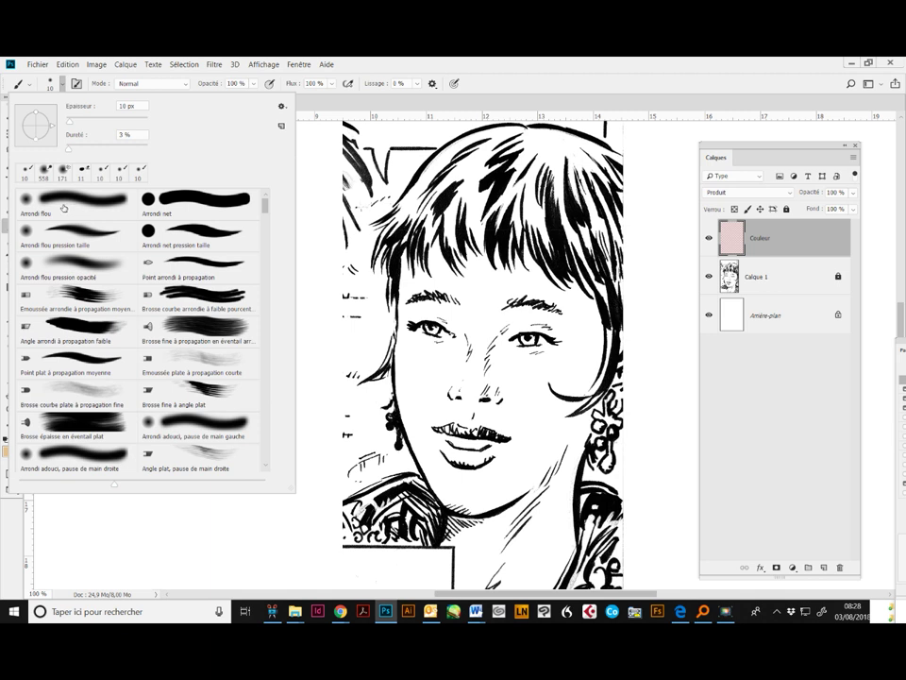
Paint a light tan base over the forehead, cheek, nose and chin with the soft round brush (Arrondi flou) at about 51 px.
click(64, 204)
drag(102, 124, 87, 123)
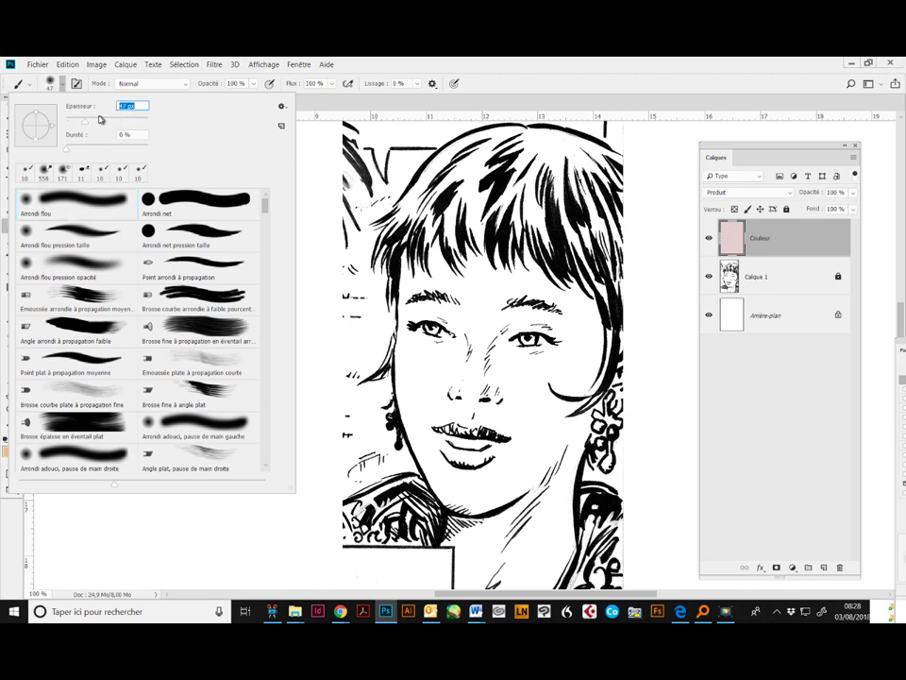
mouse_move(409, 260)
mouse_down()
mouse_move(401, 349)
mouse_move(415, 396)
mouse_move(414, 376)
mouse_move(416, 428)
mouse_move(455, 501)
mouse_move(491, 496)
mouse_move(463, 525)
mouse_move(491, 529)
mouse_move(448, 468)
mouse_move(453, 485)
mouse_move(487, 494)
mouse_move(538, 481)
mouse_up()
mouse_move(424, 277)
mouse_down()
mouse_move(488, 303)
mouse_move(447, 292)
mouse_move(416, 306)
mouse_move(423, 350)
mouse_move(411, 354)
mouse_move(459, 345)
mouse_move(470, 325)
mouse_move(460, 386)
mouse_move(468, 392)
mouse_move(512, 322)
mouse_move(482, 320)
mouse_move(522, 394)
mouse_up()
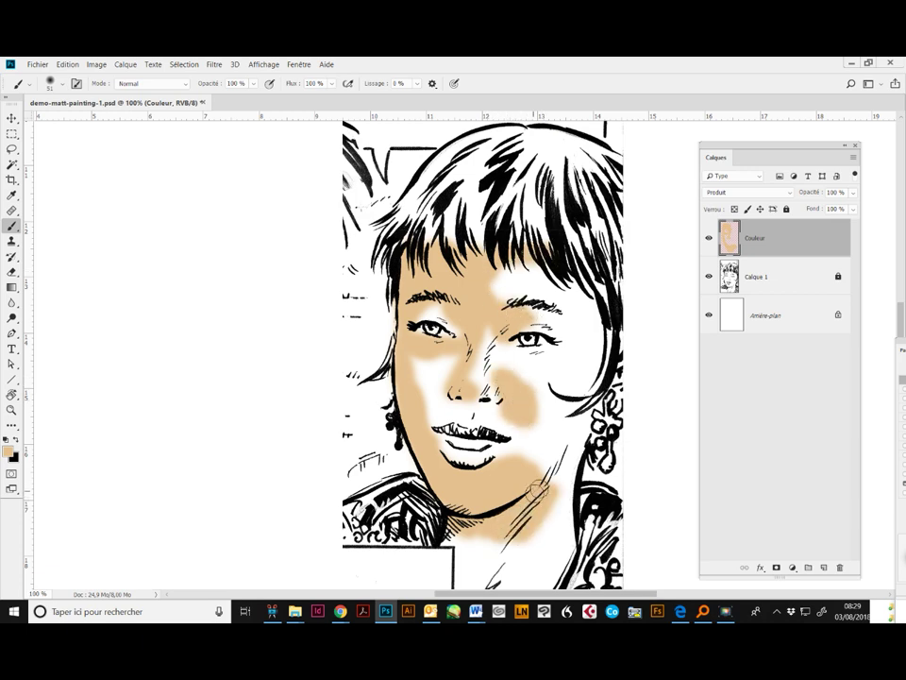
Pick a slightly darker tan and shade the right half of the face, the inner cheek and the neck.
click(9, 450)
click(72, 223)
click(291, 186)
mouse_move(501, 274)
mouse_down()
mouse_move(560, 298)
mouse_move(528, 323)
mouse_move(578, 310)
mouse_move(596, 333)
mouse_move(568, 342)
mouse_up()
mouse_move(504, 351)
mouse_down()
mouse_move(537, 353)
mouse_move(497, 365)
mouse_move(477, 388)
mouse_move(518, 377)
mouse_move(537, 412)
mouse_move(558, 418)
mouse_move(570, 436)
mouse_move(560, 556)
mouse_up()
mouse_move(436, 367)
mouse_down()
mouse_move(430, 399)
mouse_move(483, 419)
mouse_move(498, 454)
mouse_move(440, 345)
mouse_move(452, 325)
mouse_move(495, 477)
mouse_move(508, 480)
mouse_move(515, 466)
mouse_move(540, 500)
mouse_up()
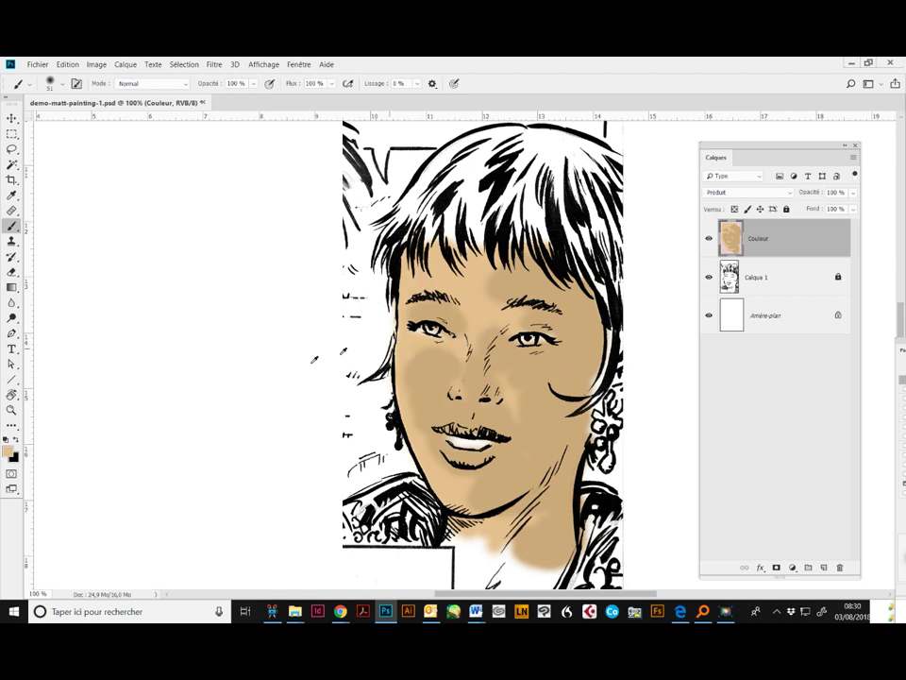
Set the foreground colour to #ebd2ae and paint soft highlights on the nose bridge and both cheeks.
click(9, 451)
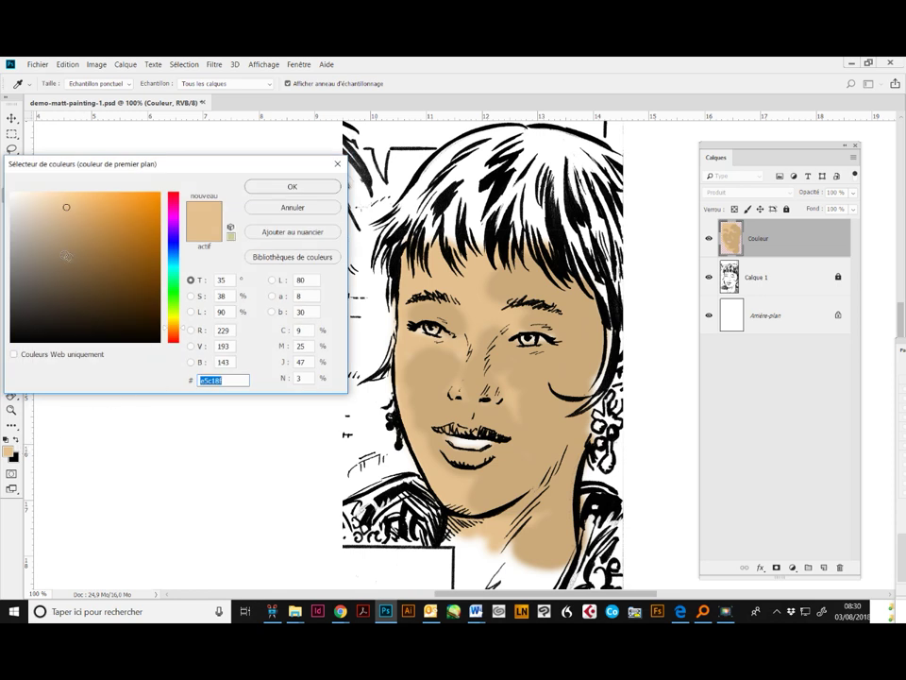
click(53, 204)
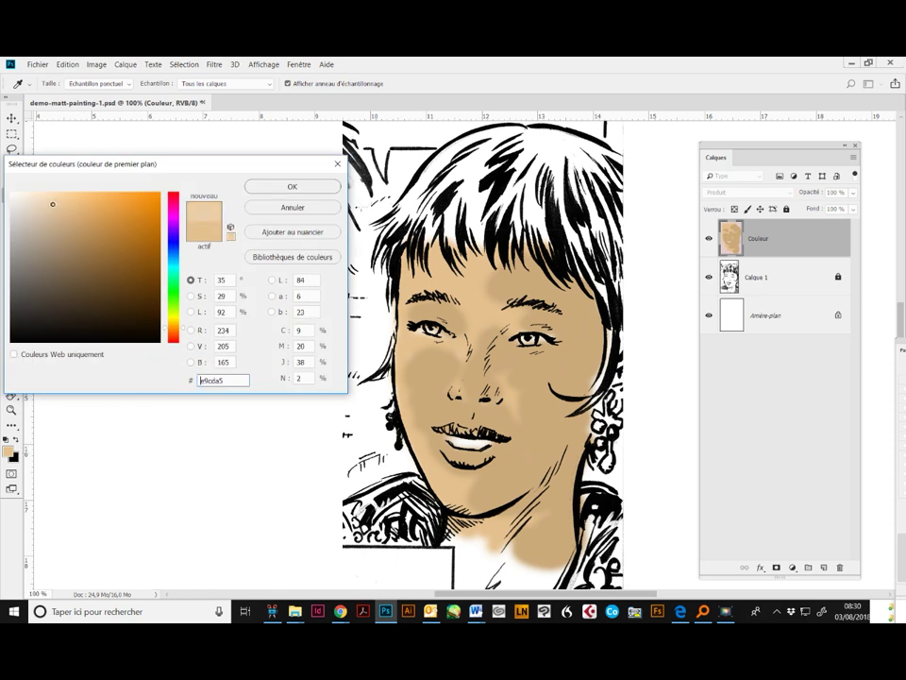
click(50, 203)
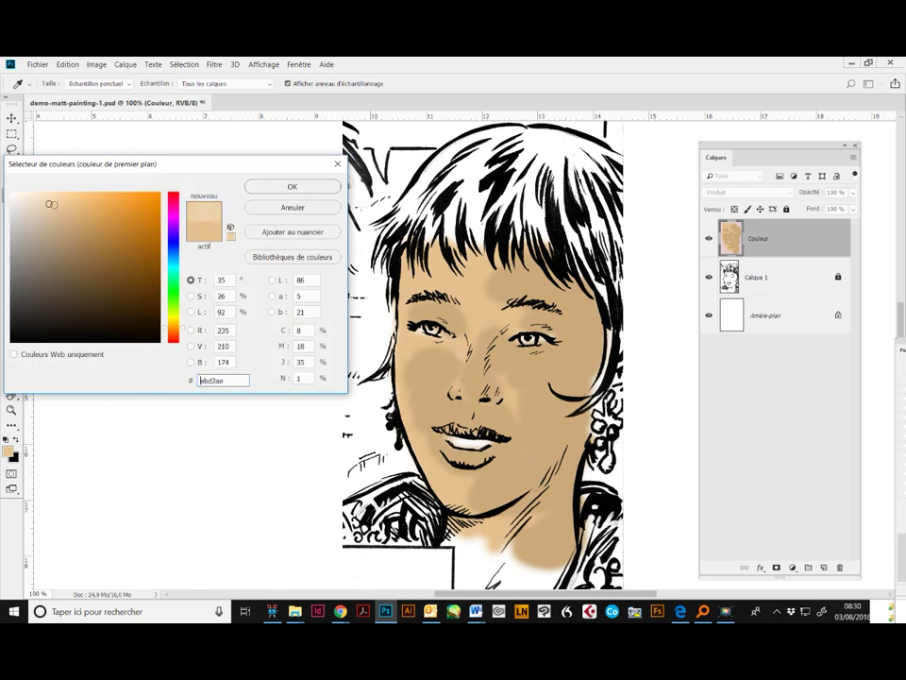
click(294, 188)
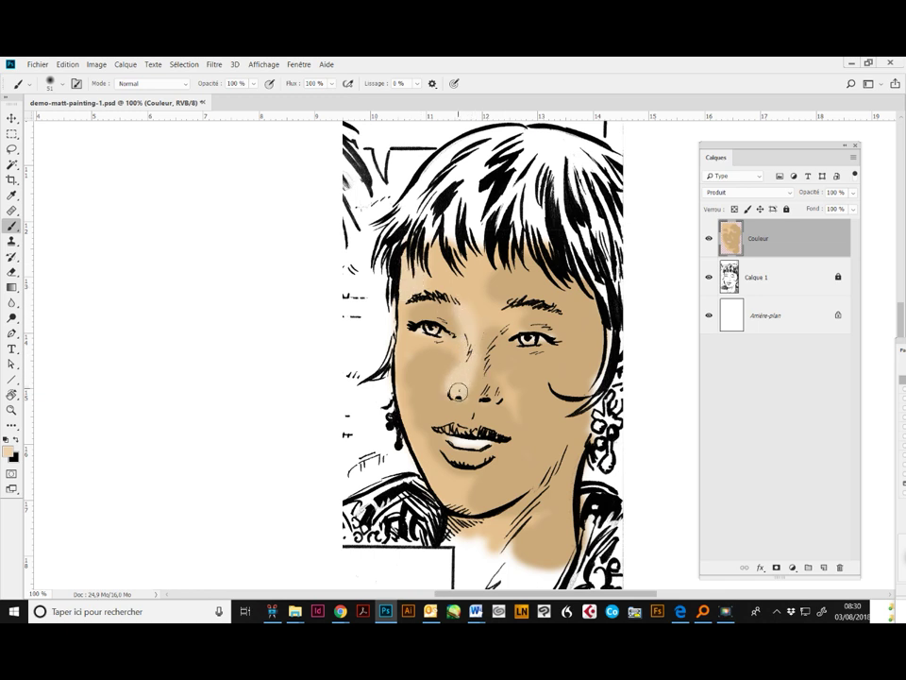
drag(483, 360, 487, 366)
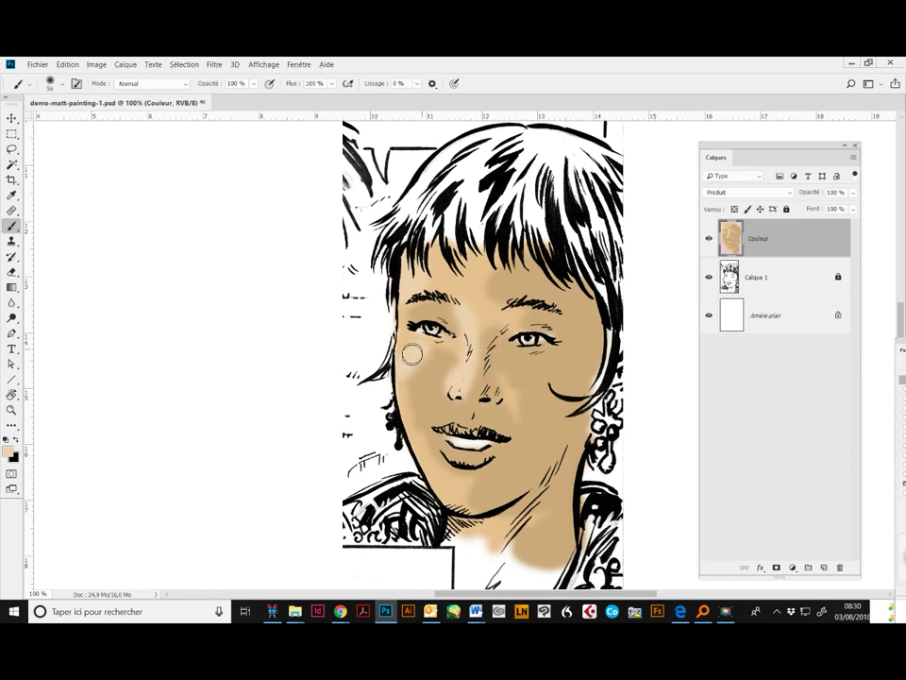
mouse_move(404, 351)
mouse_down()
mouse_move(399, 386)
mouse_move(431, 479)
mouse_move(416, 457)
mouse_move(456, 503)
mouse_up()
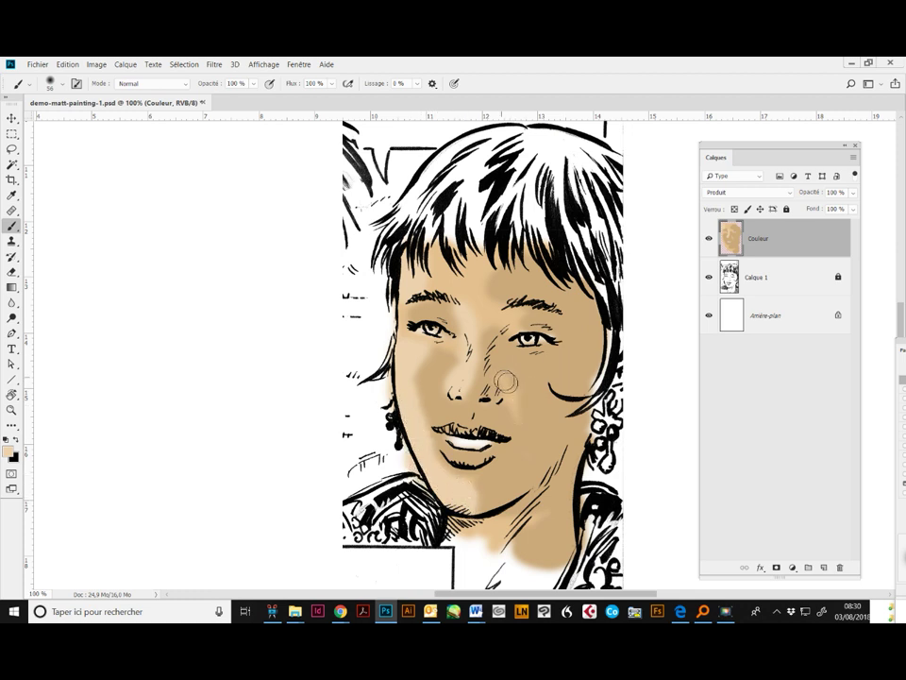
drag(501, 382, 506, 384)
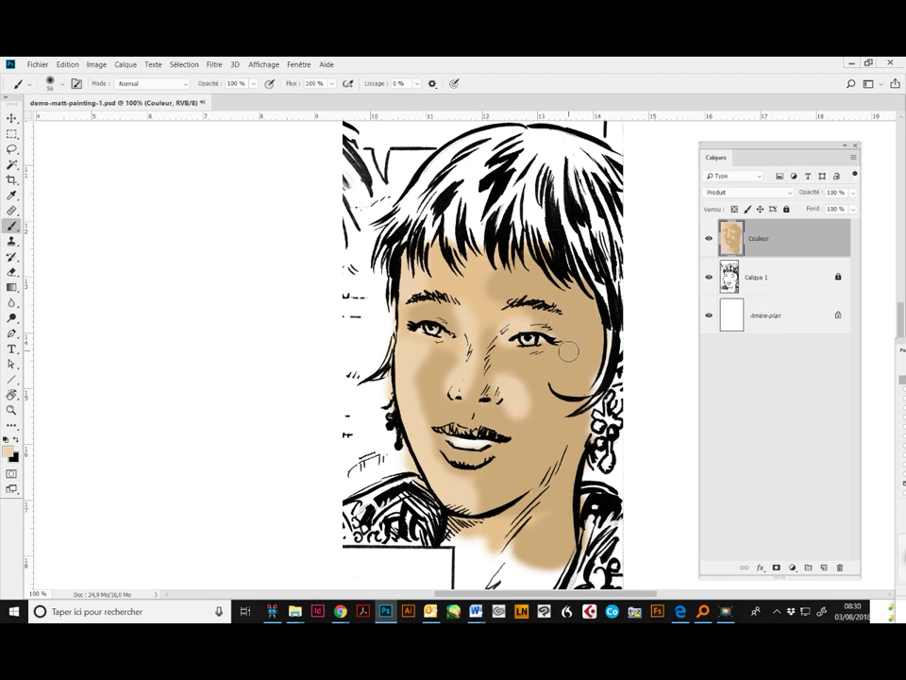
Sample neighbouring skin tones and blend the transitions on the cheeks, beside the nose and across the forehead.
alt+click(282, 375)
mouse_move(516, 341)
mouse_down()
mouse_move(535, 339)
mouse_move(539, 327)
mouse_move(570, 340)
mouse_move(507, 340)
mouse_move(530, 351)
mouse_up()
alt+click(551, 326)
alt+click(411, 404)
drag(425, 364, 435, 364)
mouse_move(421, 357)
mouse_down()
mouse_move(423, 382)
mouse_move(440, 348)
mouse_move(427, 365)
mouse_move(430, 423)
mouse_up()
alt+click(457, 347)
mouse_move(510, 423)
mouse_down()
mouse_move(506, 376)
mouse_move(489, 397)
mouse_up()
drag(485, 264, 512, 278)
alt+click(511, 411)
mouse_move(510, 411)
mouse_down()
mouse_move(515, 429)
mouse_move(527, 408)
mouse_up()
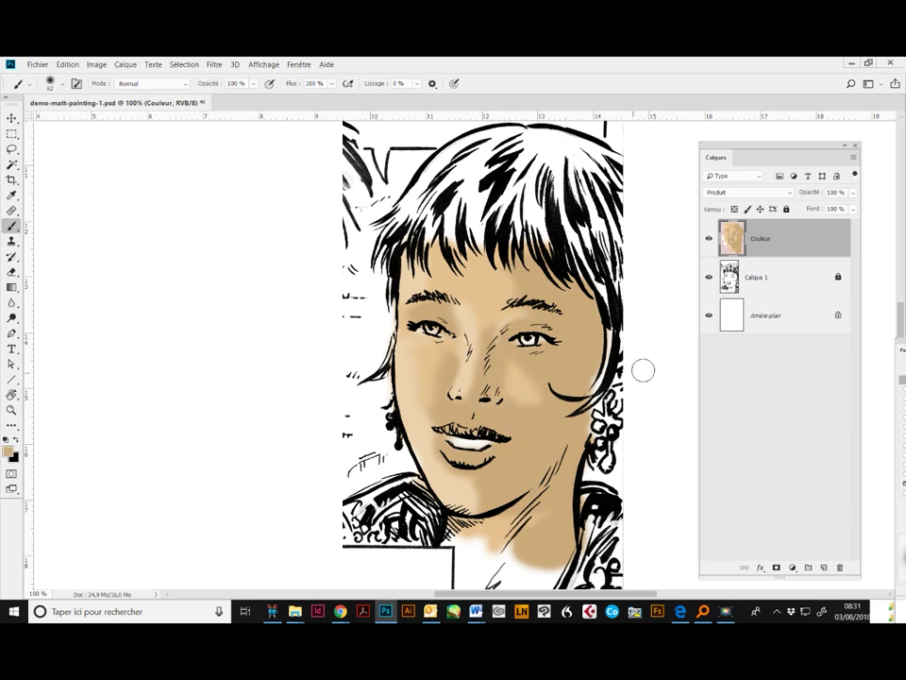
Reduce the soft brush to 33 px and blend the skin tones between the left cheek and the nose.
key(bracketleft)
key(bracketleft)
key(bracketleft)
key(bracketleft)
key(bracketleft)
mouse_move(445, 365)
mouse_down()
mouse_move(468, 358)
mouse_move(450, 373)
mouse_up()
alt+click(458, 372)
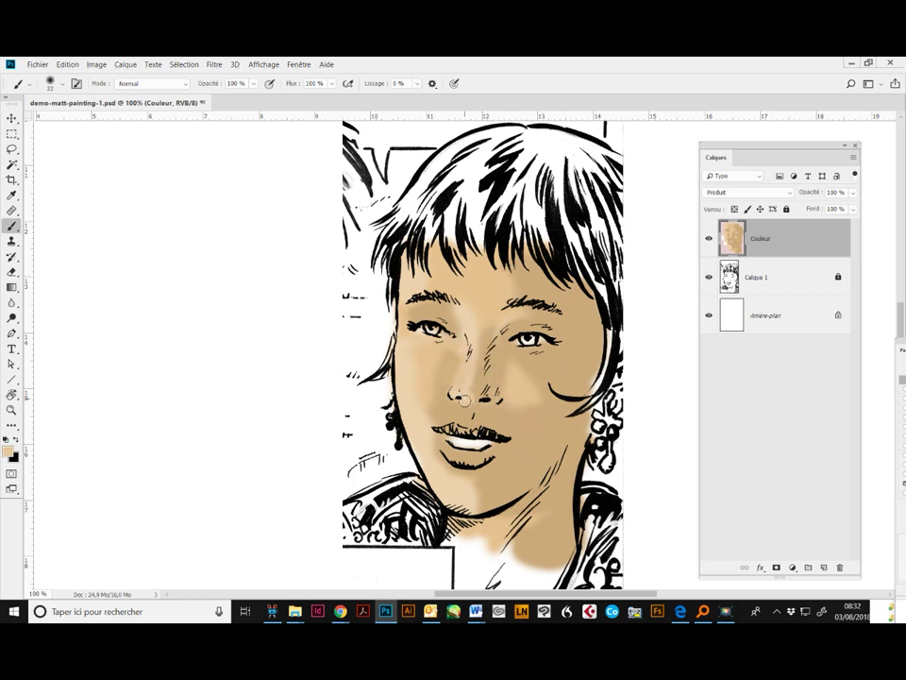
Set the foreground colour to #b49365 and paint shadows on the forehead, around the eyes, and down the right cheek and neck.
click(9, 450)
click(76, 234)
click(264, 183)
mouse_move(529, 258)
mouse_down()
mouse_move(540, 274)
mouse_move(589, 297)
mouse_up()
drag(557, 333, 540, 335)
drag(438, 323, 455, 329)
mouse_move(572, 289)
mouse_down()
mouse_move(593, 375)
mouse_move(544, 455)
mouse_move(530, 503)
mouse_move(574, 472)
mouse_move(560, 551)
mouse_up()
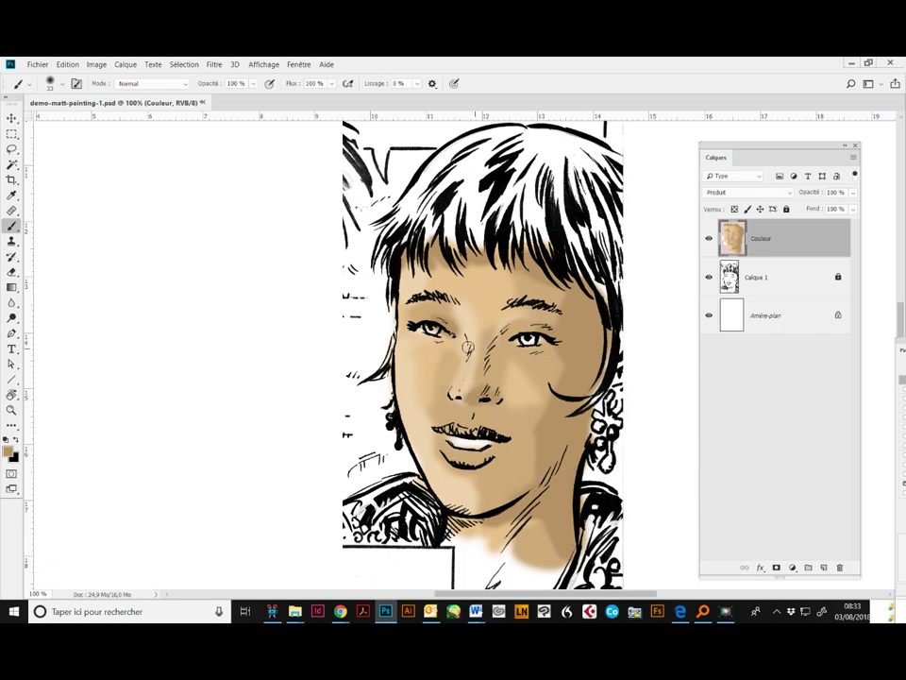
Delete the painted Couleur layer.
ctrl+click(521, 412)
ctrl+click(520, 412)
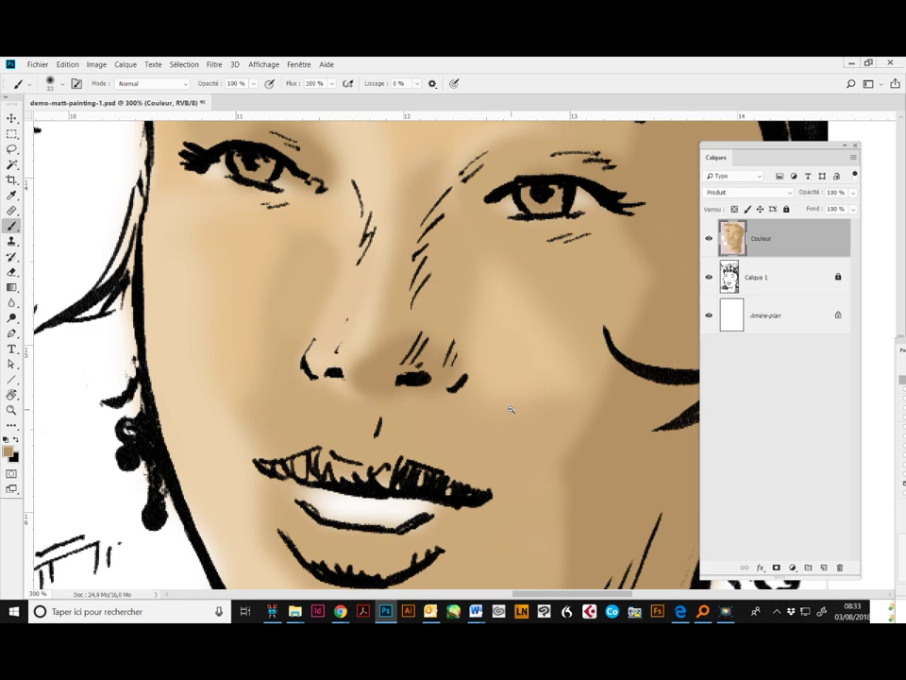
alt+click(510, 409)
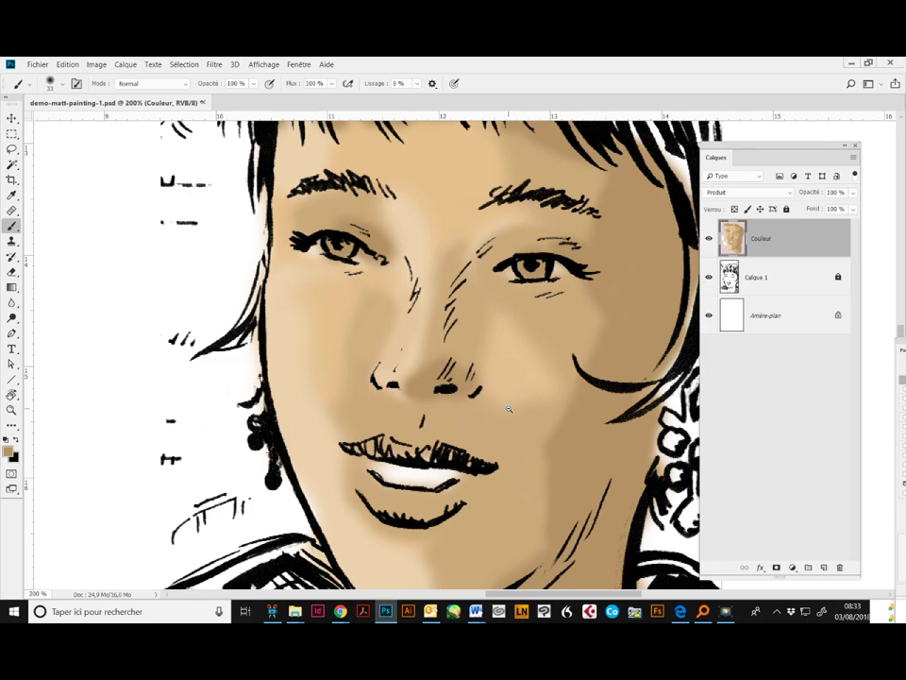
alt+click(510, 408)
drag(803, 244, 840, 567)
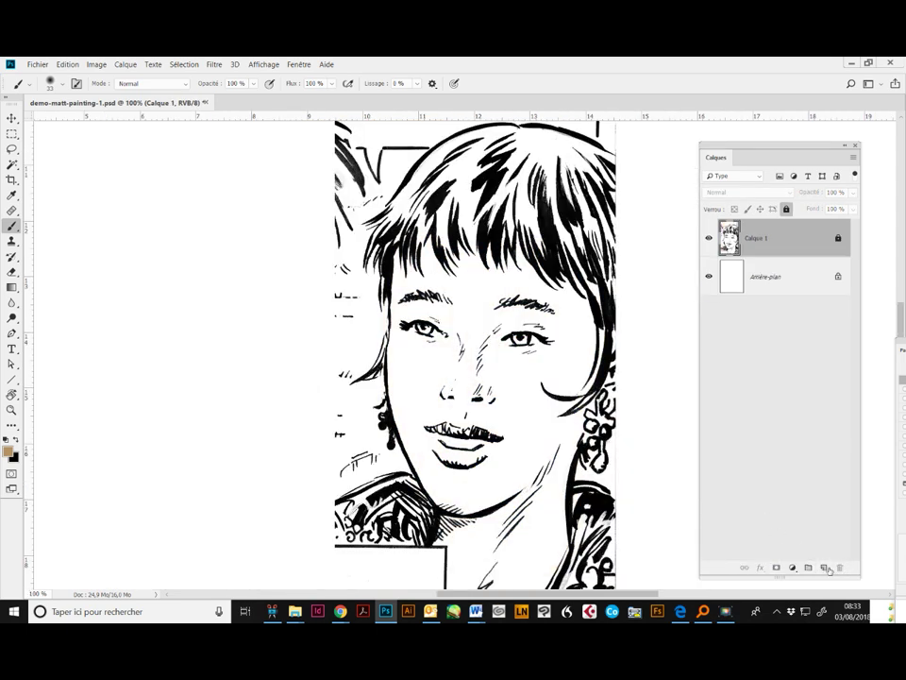
Create a new layer above Calque 1, set its blend mode to Produit and name it Couleur.
click(823, 567)
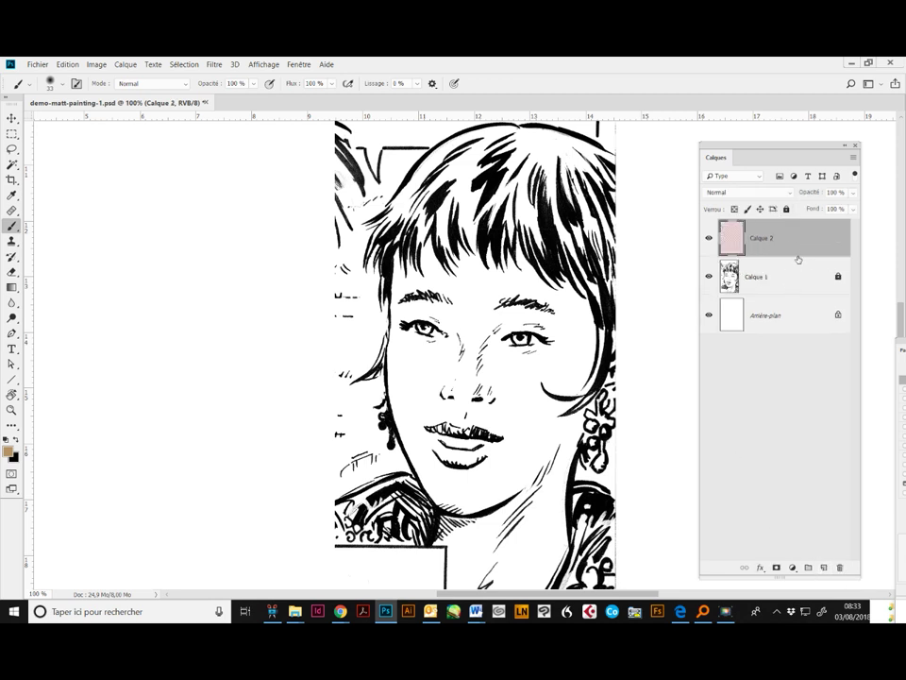
click(779, 193)
click(738, 238)
double_click(770, 240)
click(11, 119)
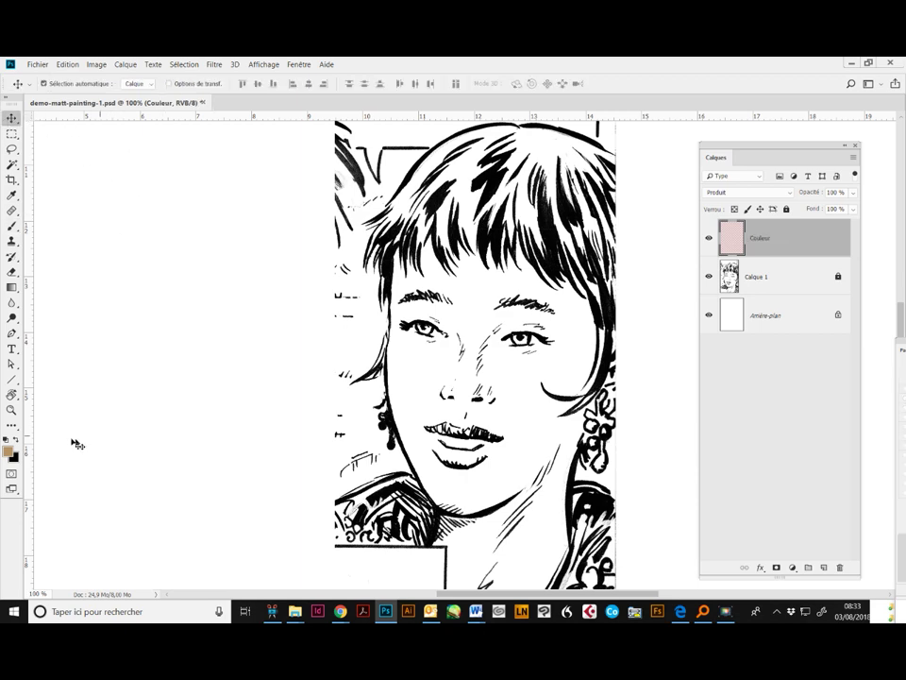
Set the foreground colour to the tan #d2ad78.
click(7, 451)
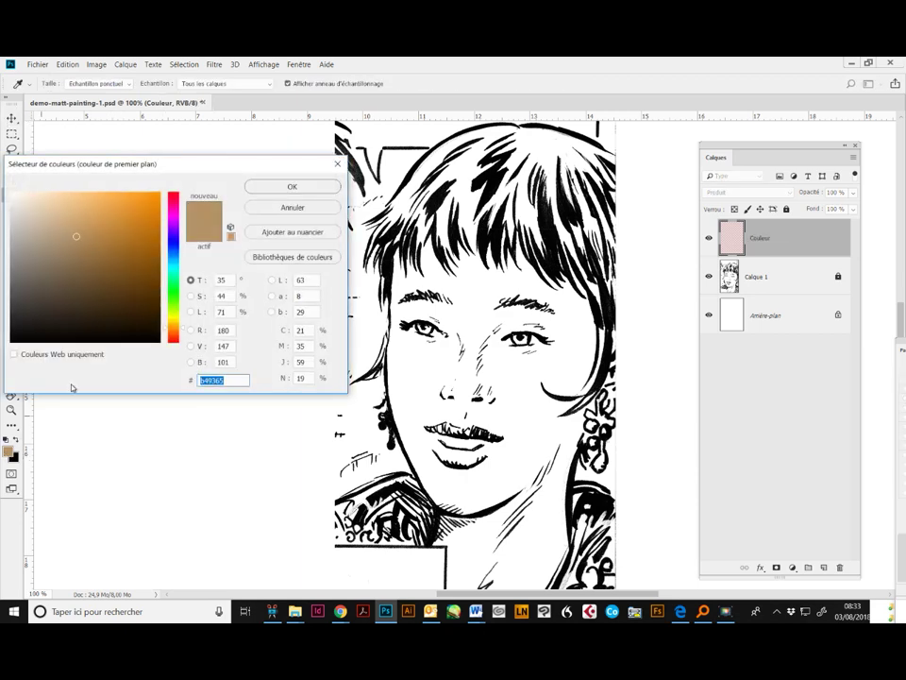
click(73, 218)
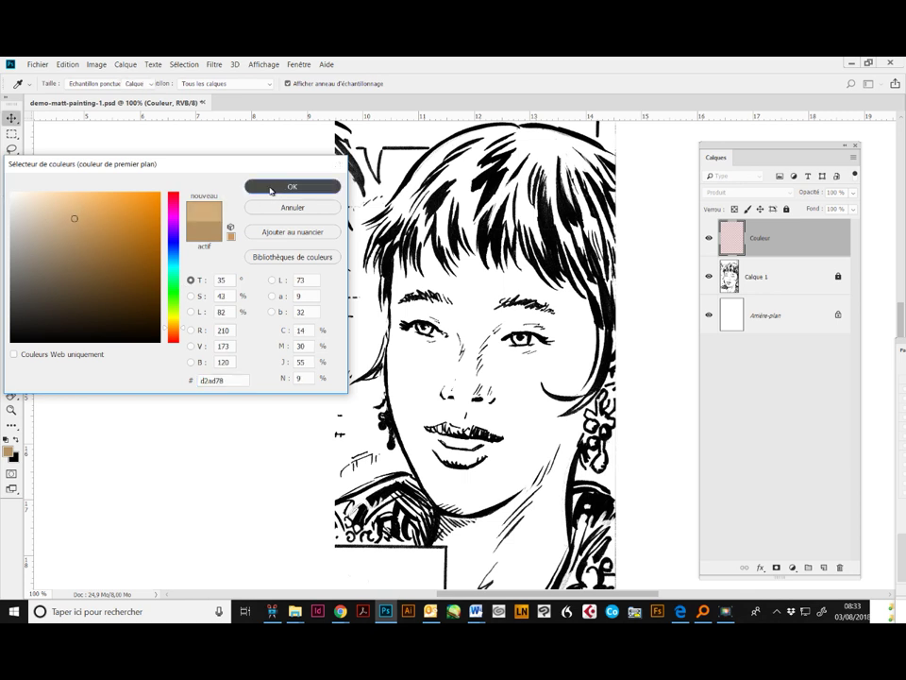
click(274, 187)
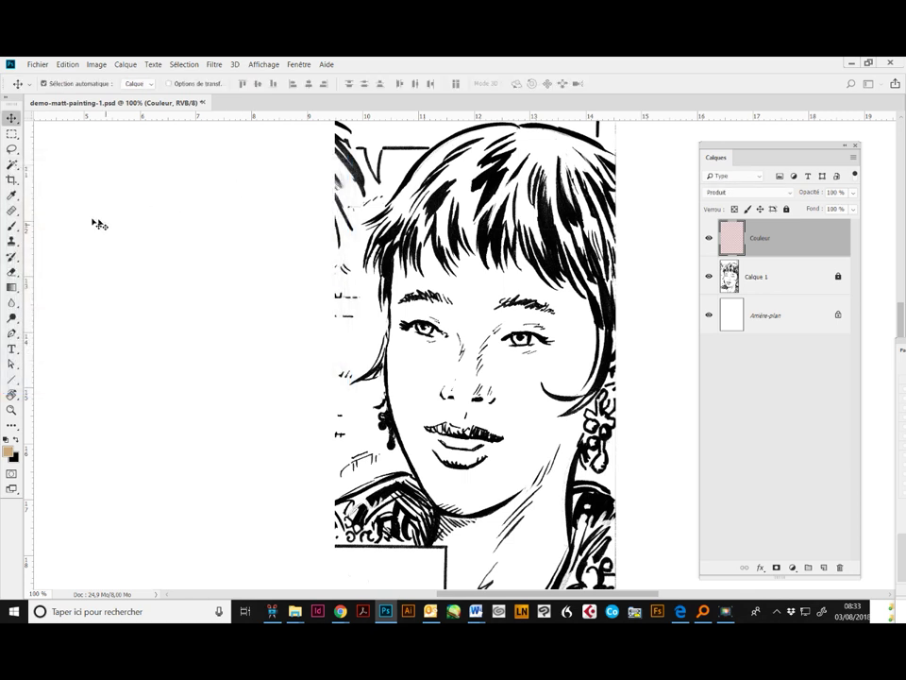
Choose the Craie 36 pixels brush and paint a tan patch on the left of the forehead below the fringe.
click(12, 227)
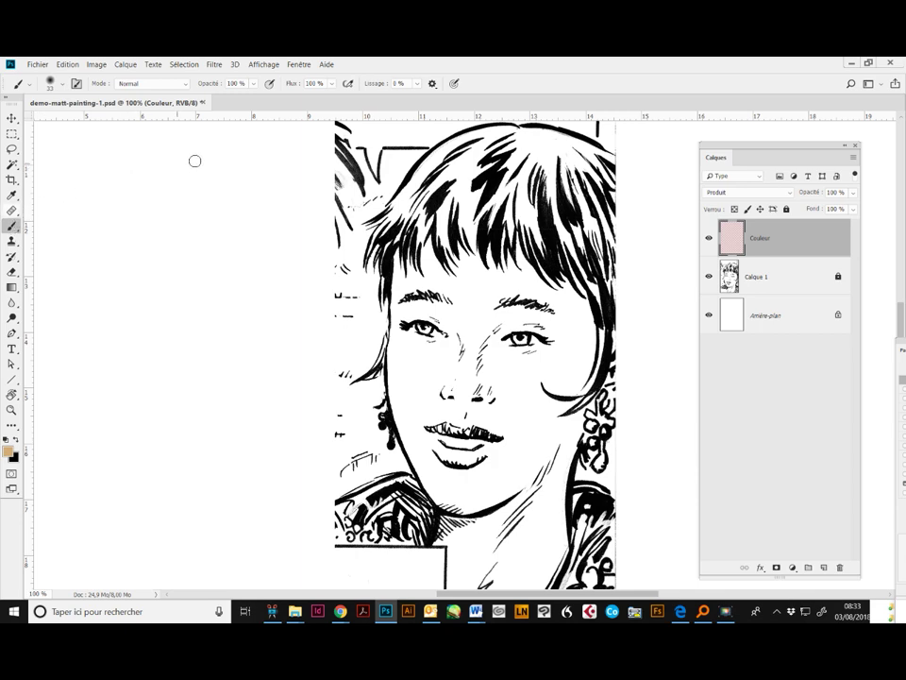
click(52, 83)
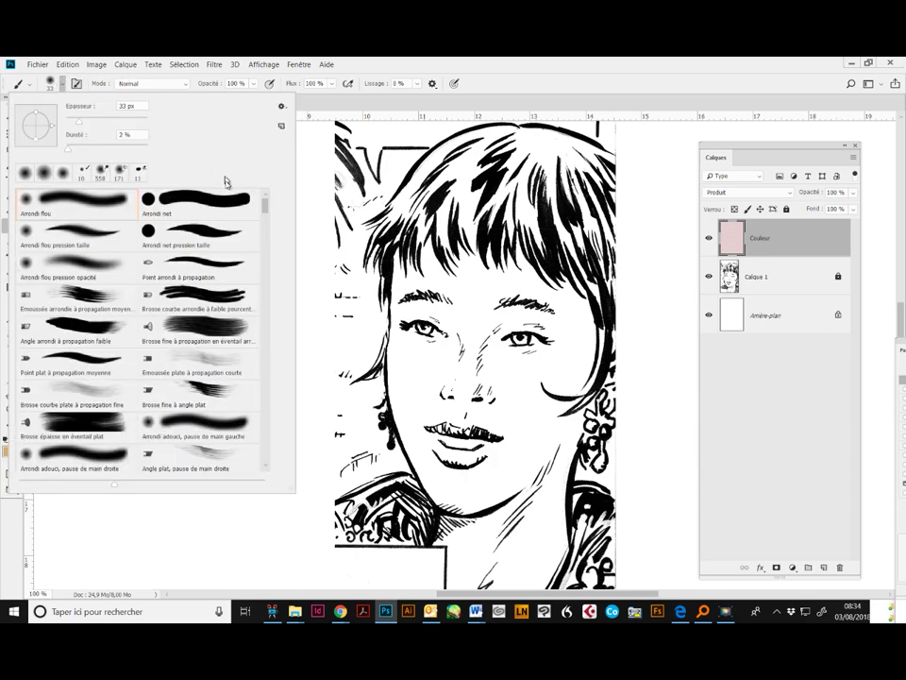
drag(265, 203, 272, 237)
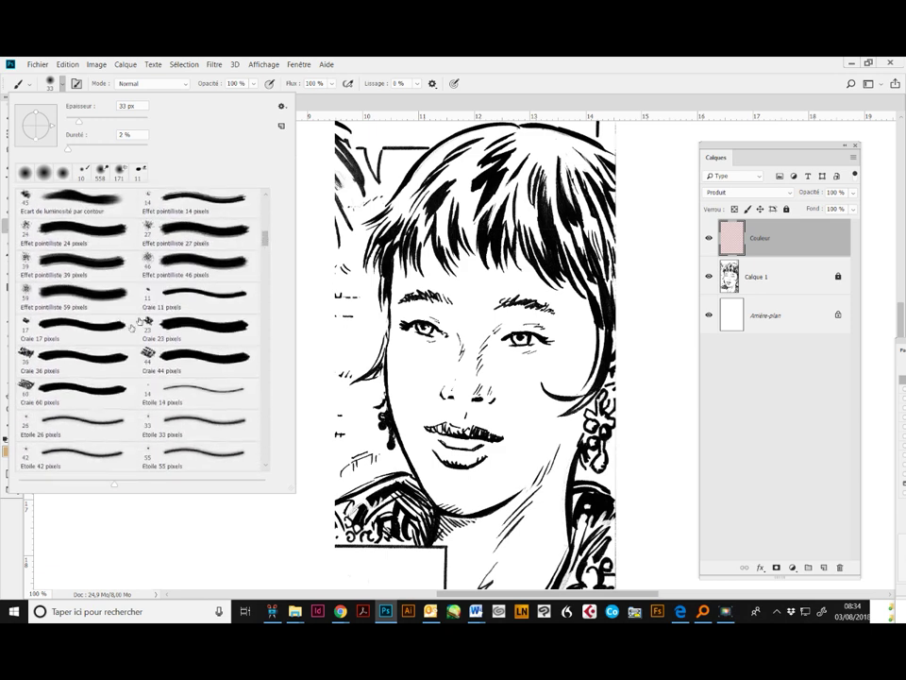
click(74, 359)
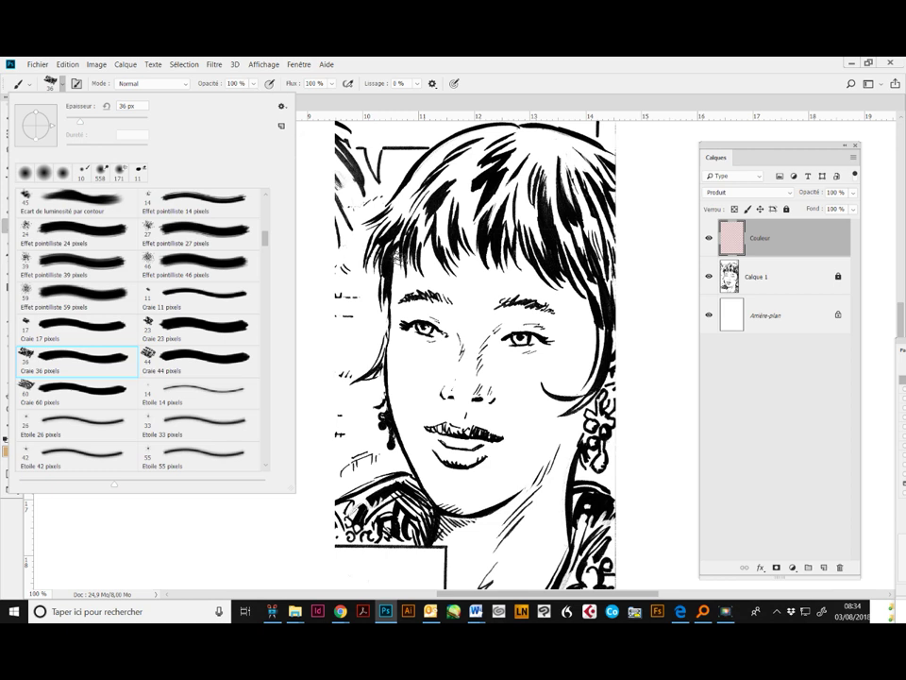
click(401, 266)
mouse_move(398, 262)
mouse_down()
mouse_move(400, 283)
mouse_move(404, 257)
mouse_move(416, 282)
mouse_up()
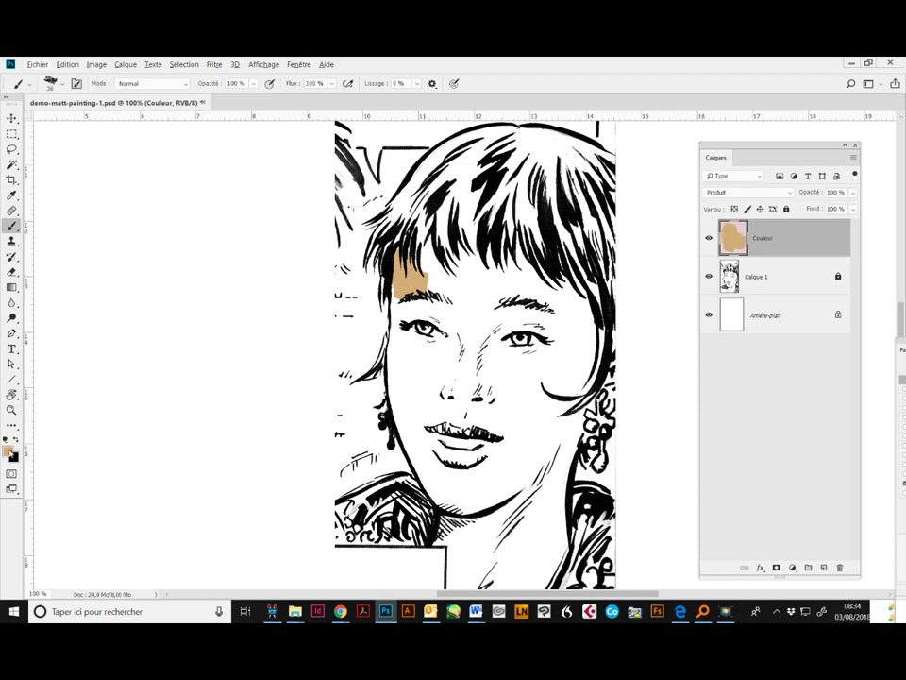
Set the foreground colour to #e7c89d and paint the left edge of the face and the nose bridge.
click(8, 450)
click(59, 206)
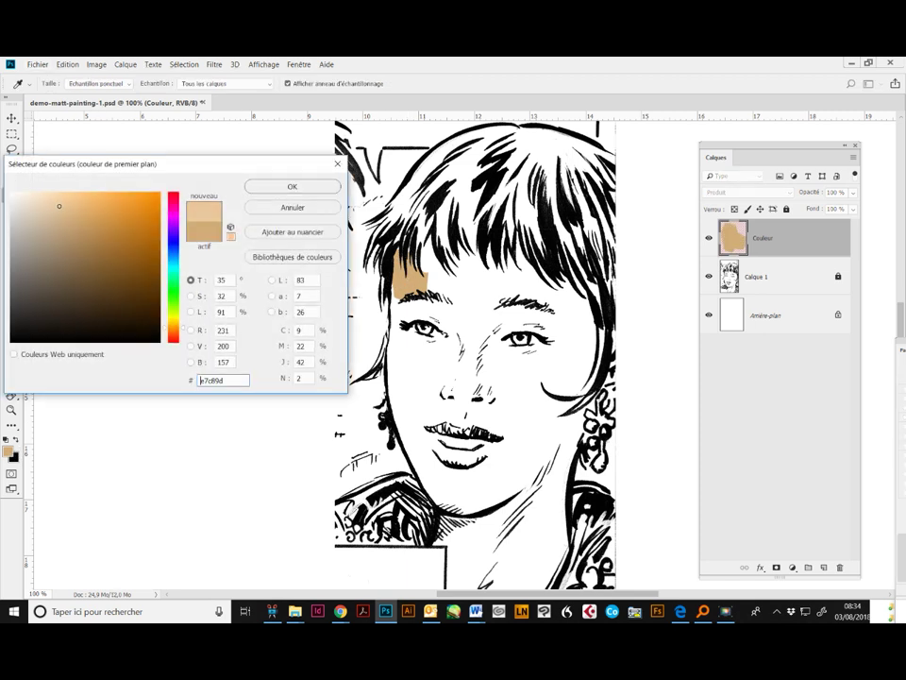
click(273, 193)
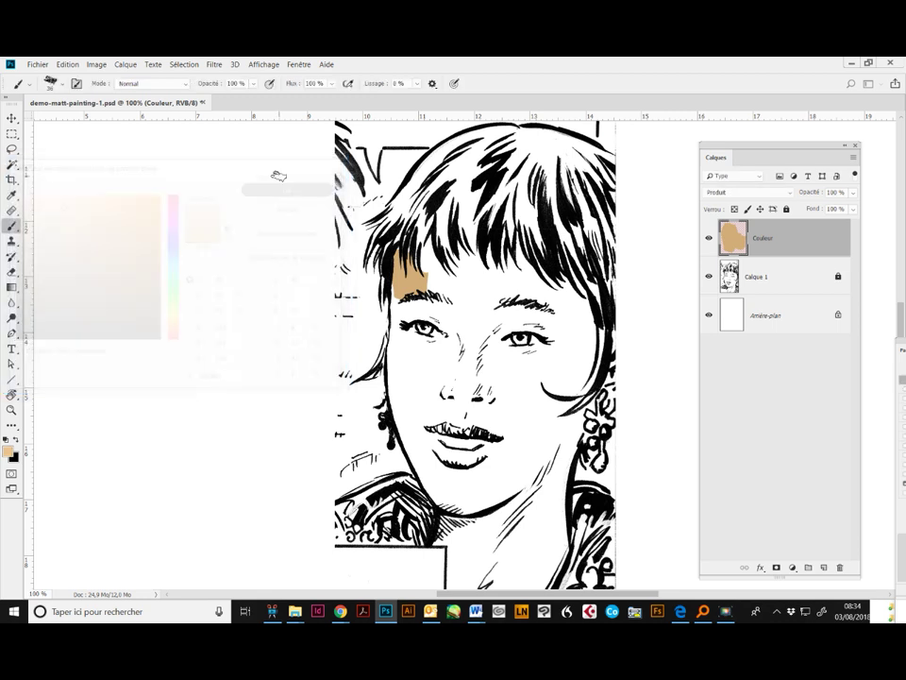
mouse_move(399, 297)
mouse_down()
mouse_move(430, 275)
mouse_move(403, 259)
mouse_up()
mouse_move(404, 308)
mouse_down()
mouse_move(415, 347)
mouse_move(400, 383)
mouse_move(436, 495)
mouse_up()
drag(461, 309, 461, 396)
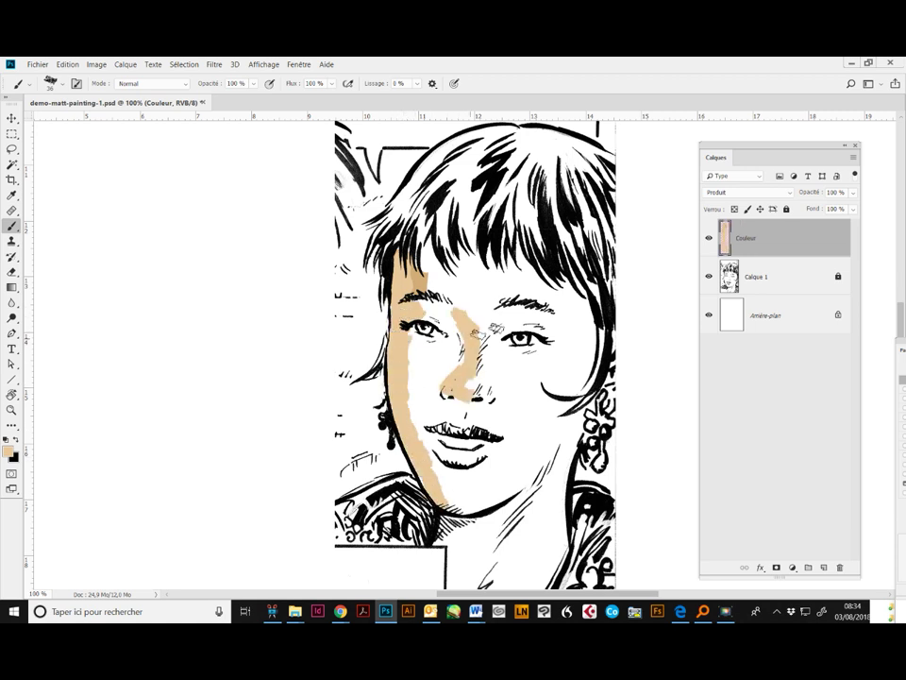
Cover the rest of the face with flat light tan, using darker tan on the upper forehead, right edge, chin and neck.
mouse_move(443, 247)
mouse_down()
mouse_move(548, 288)
mouse_move(567, 329)
mouse_move(522, 377)
mouse_move(553, 434)
mouse_up()
mouse_move(553, 434)
mouse_down()
mouse_move(531, 475)
mouse_move(453, 499)
mouse_up()
mouse_move(572, 406)
mouse_down()
mouse_move(474, 523)
mouse_move(550, 526)
mouse_move(391, 391)
mouse_move(434, 361)
mouse_move(464, 420)
mouse_move(505, 372)
mouse_move(422, 439)
mouse_move(460, 314)
mouse_move(417, 293)
mouse_up()
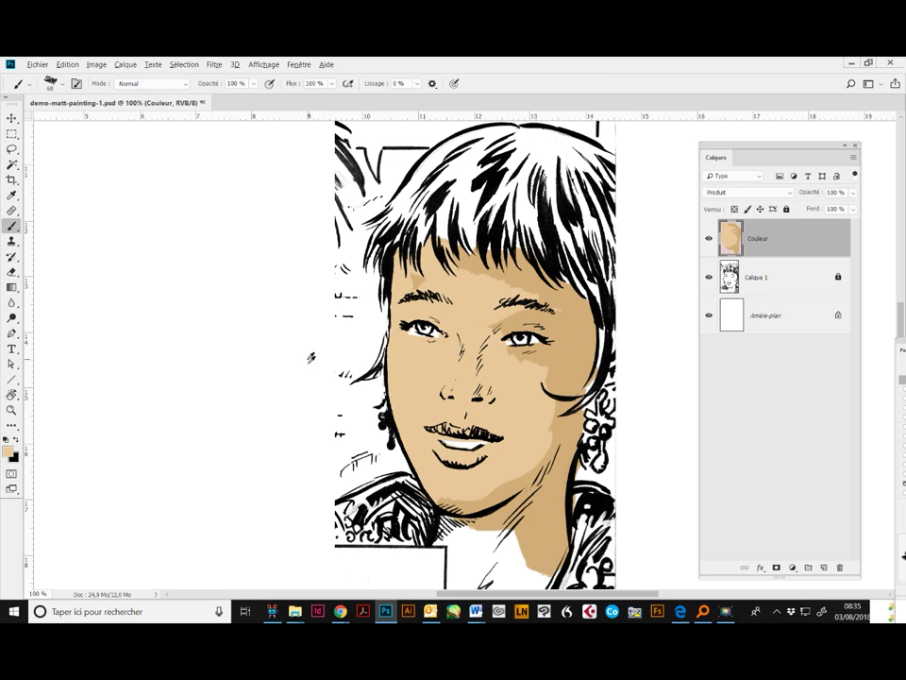
Sample white, set the brush opacity to 30 % and paint a highlight down the left cheek.
alt+click(276, 348)
click(251, 84)
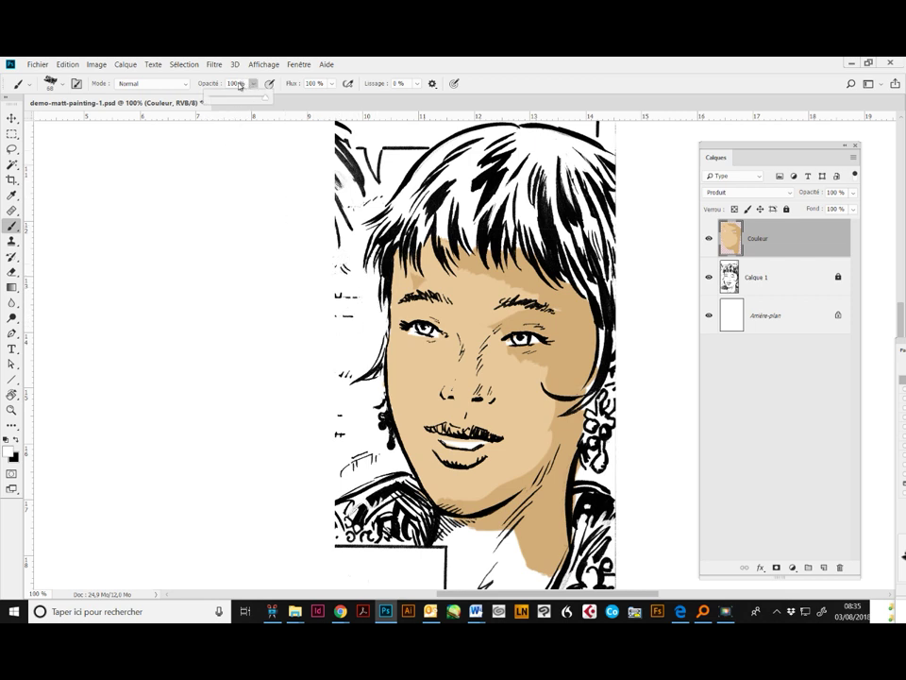
click(242, 83)
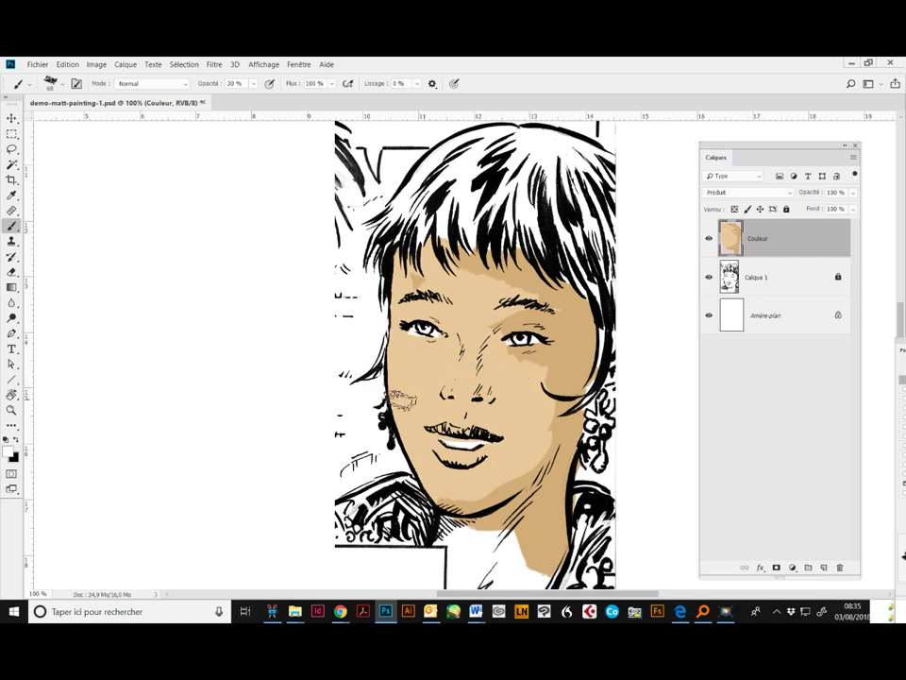
mouse_move(402, 342)
mouse_down()
mouse_move(405, 407)
mouse_move(417, 435)
mouse_move(411, 389)
mouse_move(428, 469)
mouse_up()
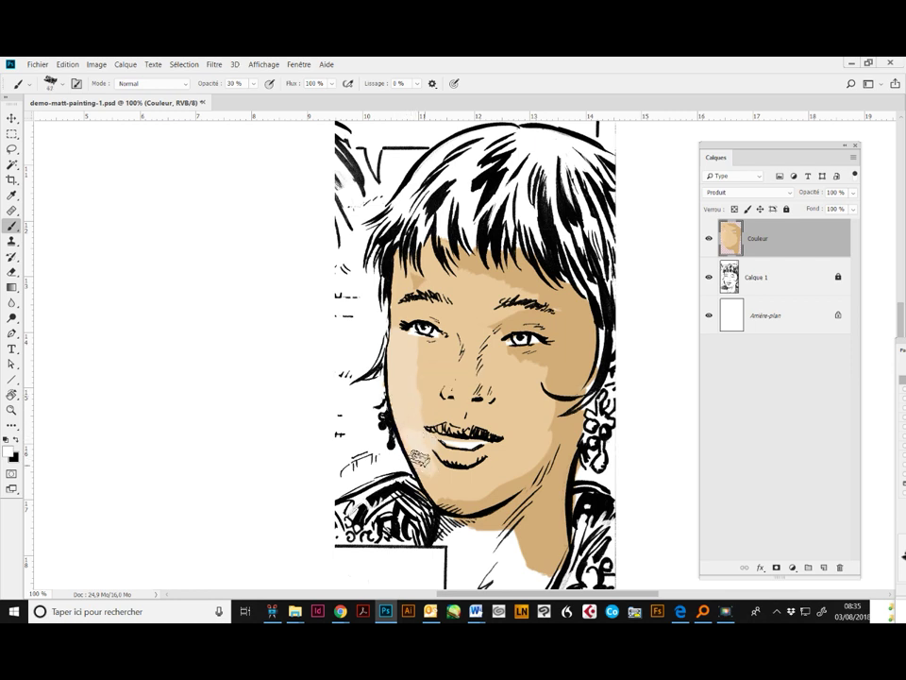
Sample skin tones from the face and blend the edges of the cheek and forehead areas with the 47 px chalk brush.
alt+click(413, 404)
drag(403, 335, 413, 340)
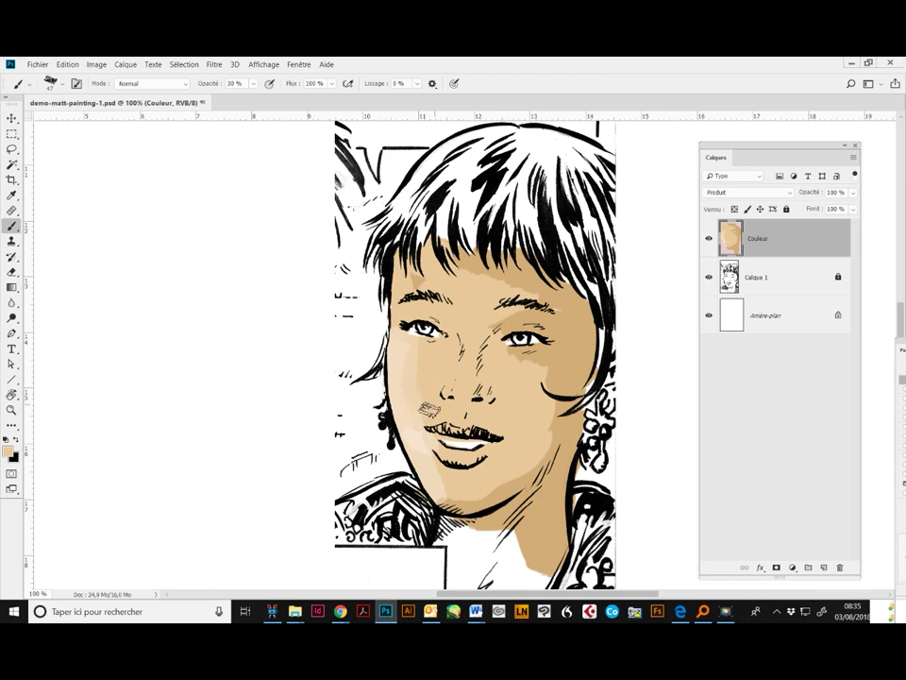
alt+click(451, 361)
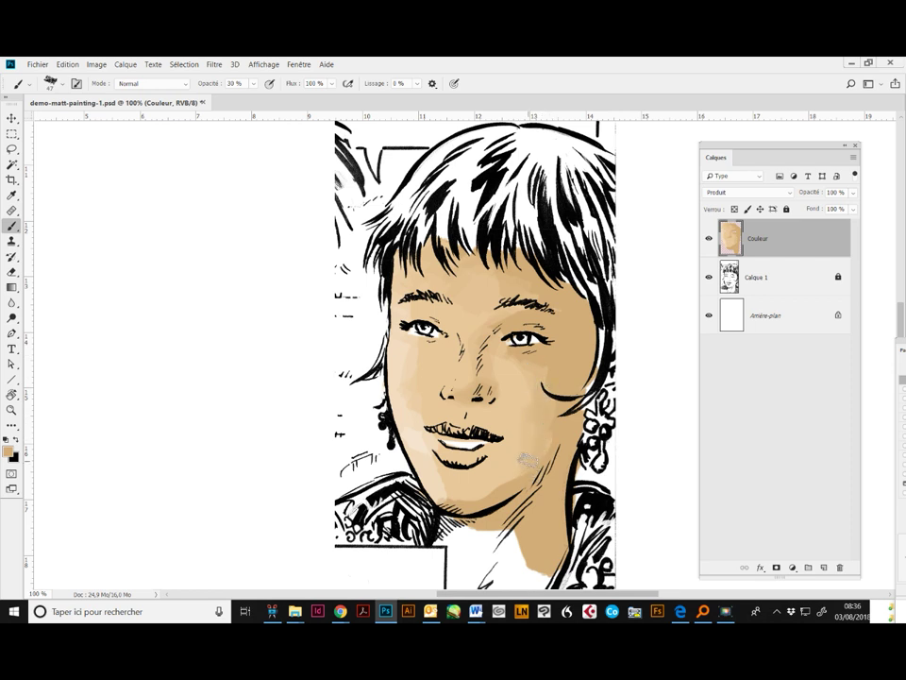
Blend the light and dark tans across the right cheek and jaw with skin tones sampled from the face.
alt+click(551, 377)
mouse_move(551, 377)
mouse_down()
mouse_move(530, 354)
mouse_move(544, 442)
mouse_move(548, 374)
mouse_up()
alt+click(481, 493)
alt+click(496, 498)
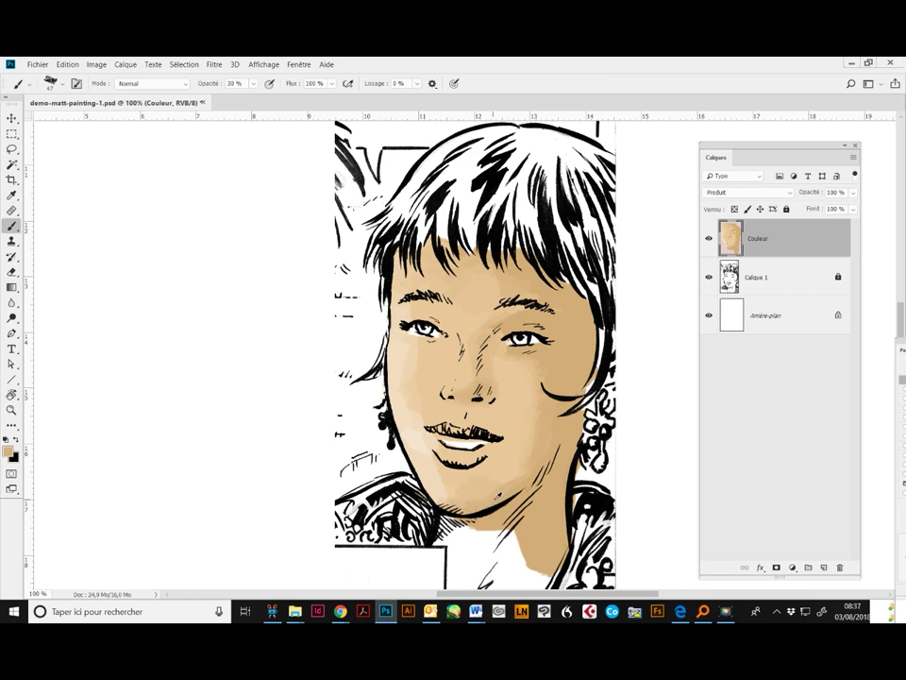
Cover the bare neck with sampled pale and darker tans, raising the brush opacity to 60 %.
mouse_move(502, 517)
mouse_down()
mouse_move(506, 453)
mouse_move(452, 483)
mouse_move(457, 472)
mouse_move(474, 480)
mouse_move(510, 464)
mouse_move(519, 491)
mouse_move(518, 515)
mouse_move(469, 517)
mouse_move(512, 517)
mouse_move(460, 506)
mouse_move(456, 526)
mouse_move(464, 483)
mouse_move(522, 484)
mouse_move(540, 513)
mouse_up()
alt+click(544, 476)
mouse_move(493, 474)
mouse_down()
mouse_move(466, 471)
mouse_move(501, 498)
mouse_move(538, 471)
mouse_move(515, 527)
mouse_up()
alt+click(496, 415)
key(6)
drag(446, 387, 482, 388)
alt+click(441, 381)
alt+click(445, 369)
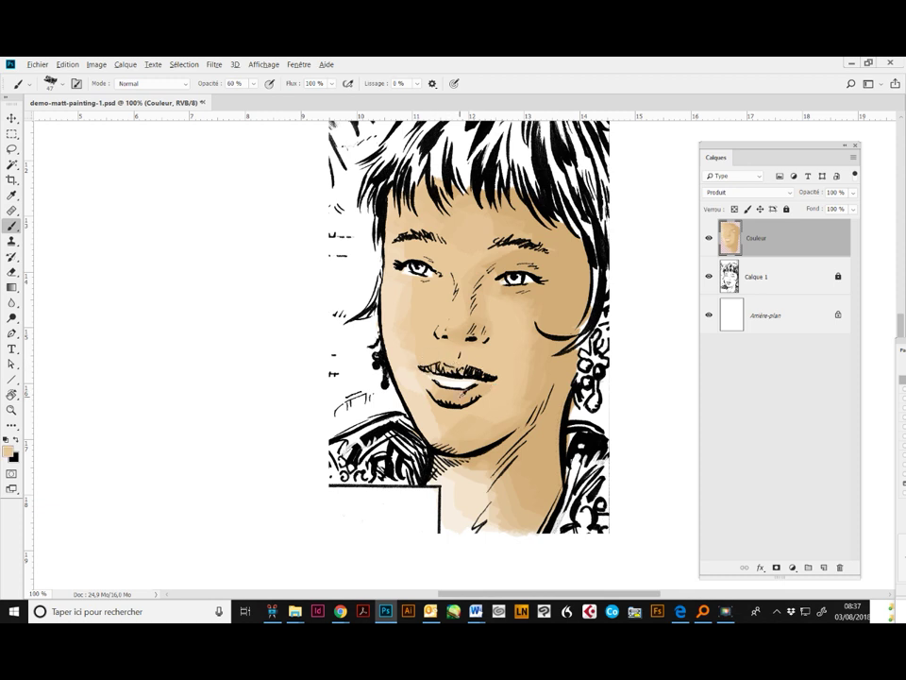
Reduce the chalk brush to 26 px at 30 % opacity and shade the eyelid and socket of the left eye.
key(2)
alt+right_click(466, 240)
drag(419, 262, 447, 255)
alt+click(448, 257)
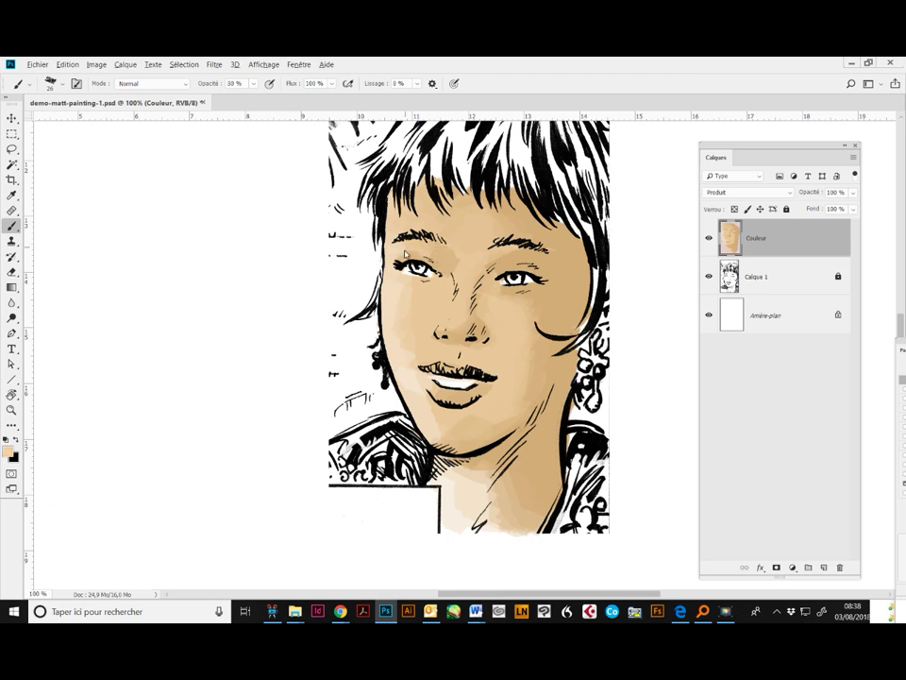
Enlarge the chalk brush to 42 px and soften the tone transitions on both cheeks with sampled skin tones.
drag(449, 262, 472, 273)
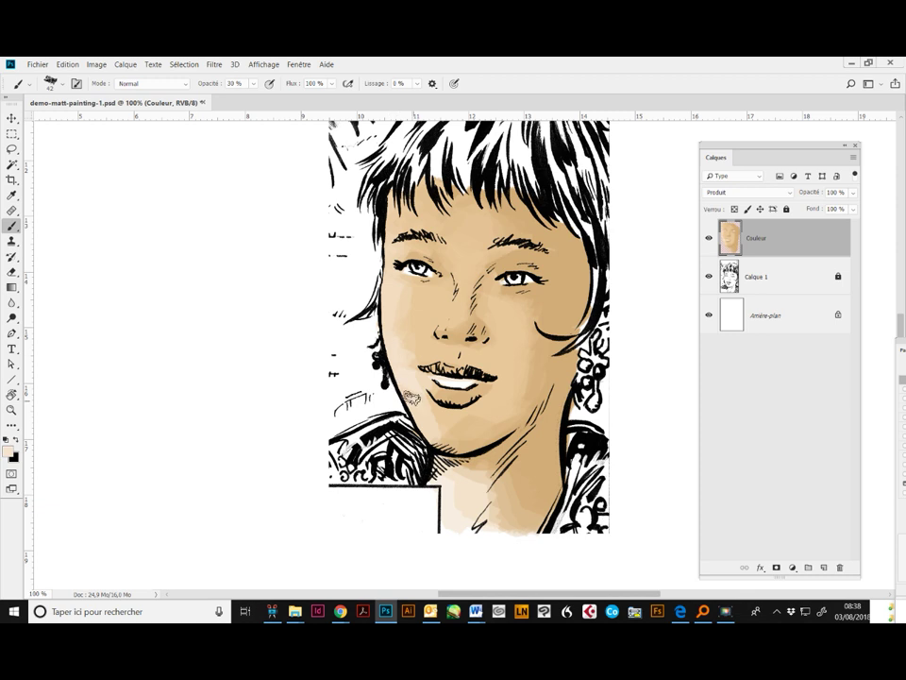
drag(493, 306, 491, 342)
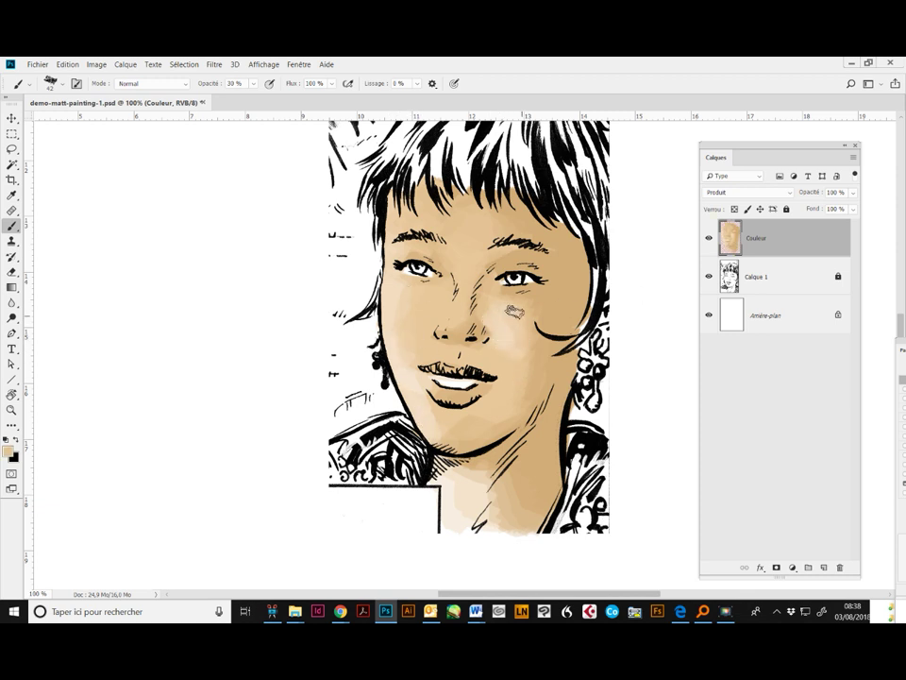
alt+click(516, 307)
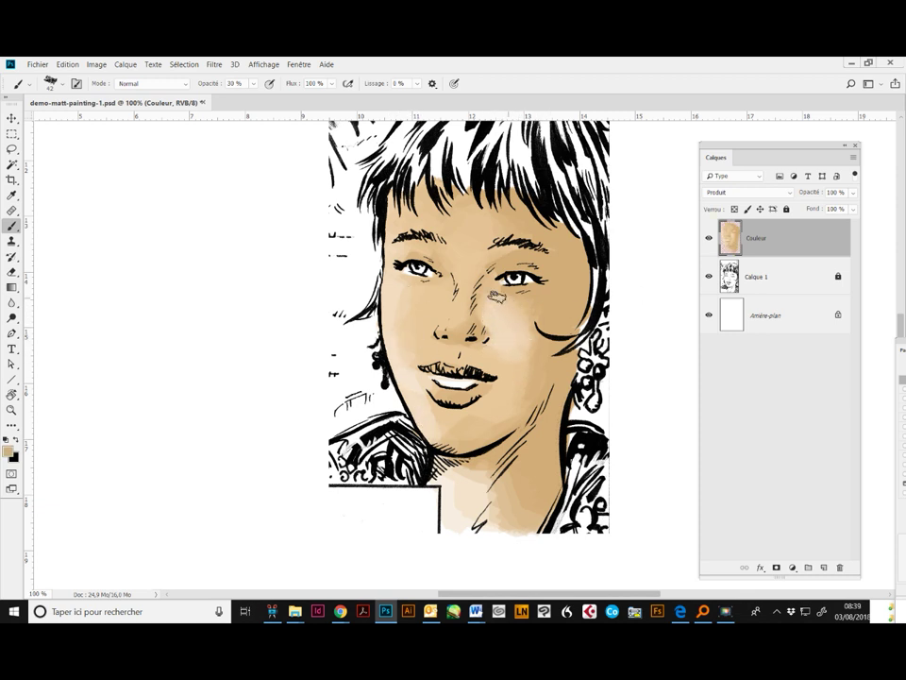
Shade around the right eye with an 18 px brush, colour both irises brown and darken the shadow under the nose.
drag(554, 256, 526, 293)
alt+click(543, 267)
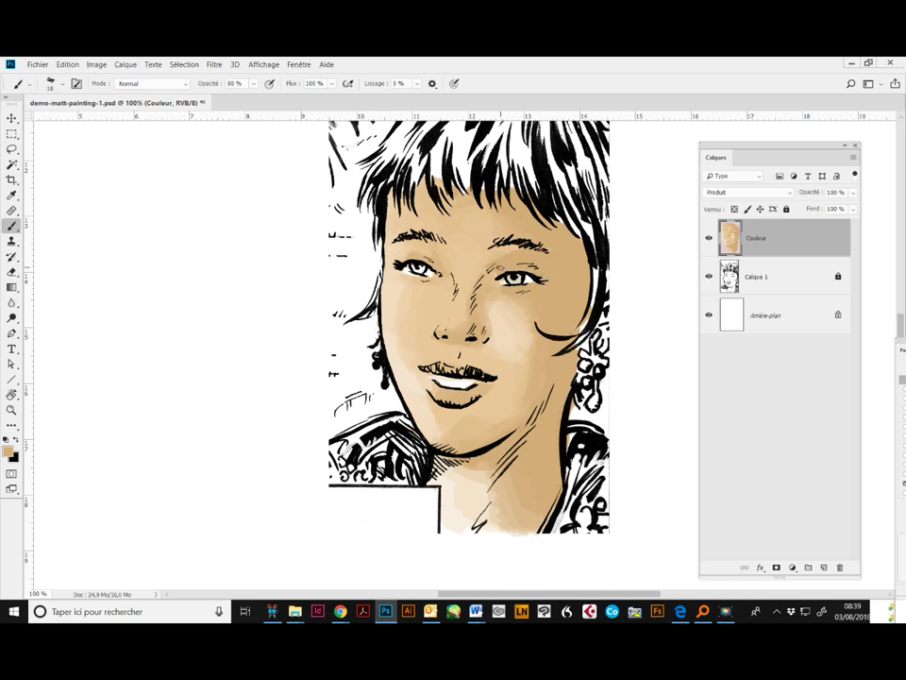
alt+click(526, 264)
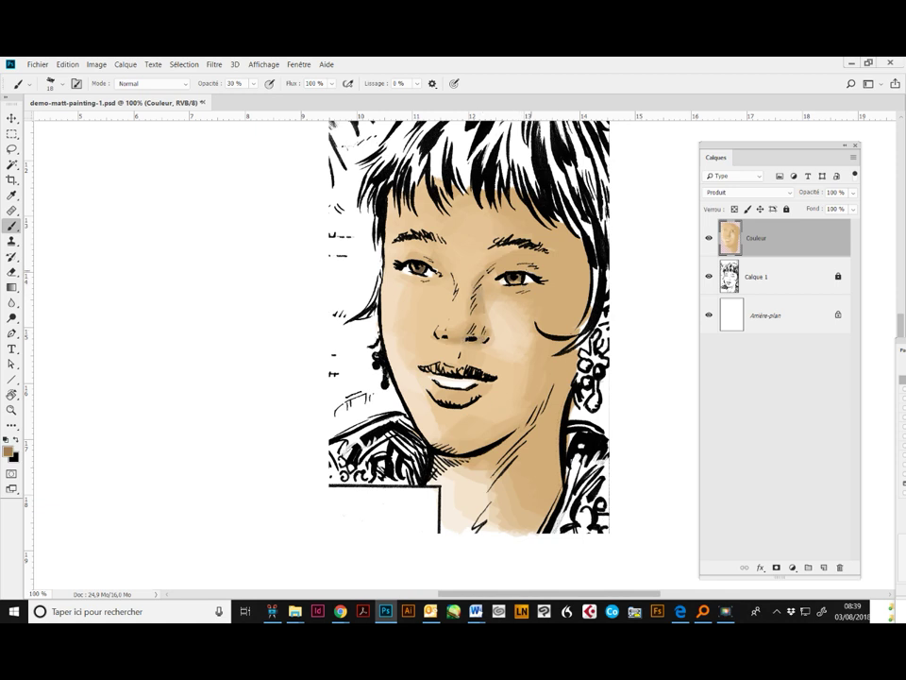
Enlarge the chalk brush to 52 px and blend the nose and right cheek with sampled tans, lowering the opacity to 10 %.
alt+drag(481, 409, 496, 409)
alt+click(544, 280)
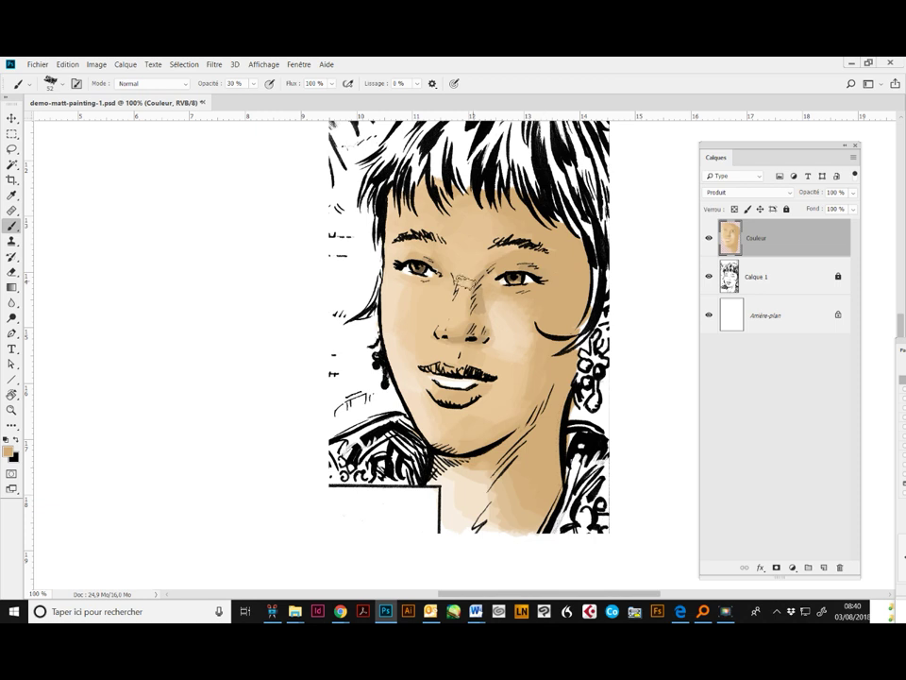
drag(479, 302, 483, 302)
key(1)
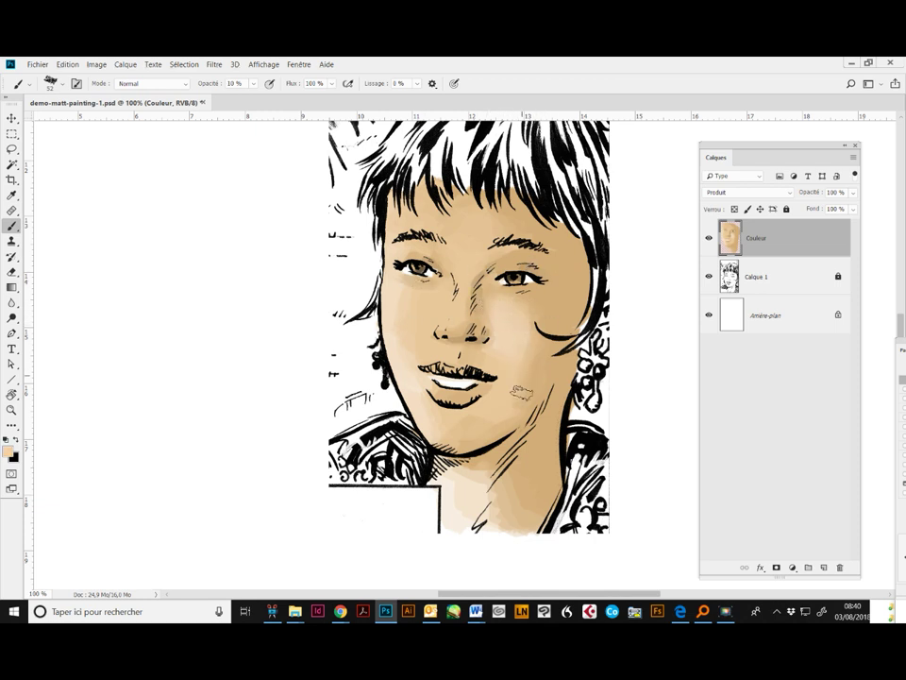
Blend the left cheek with light tan at 30 % opacity and refine the side of the nose with a 27 px brush.
scroll(505, 321, down, 2)
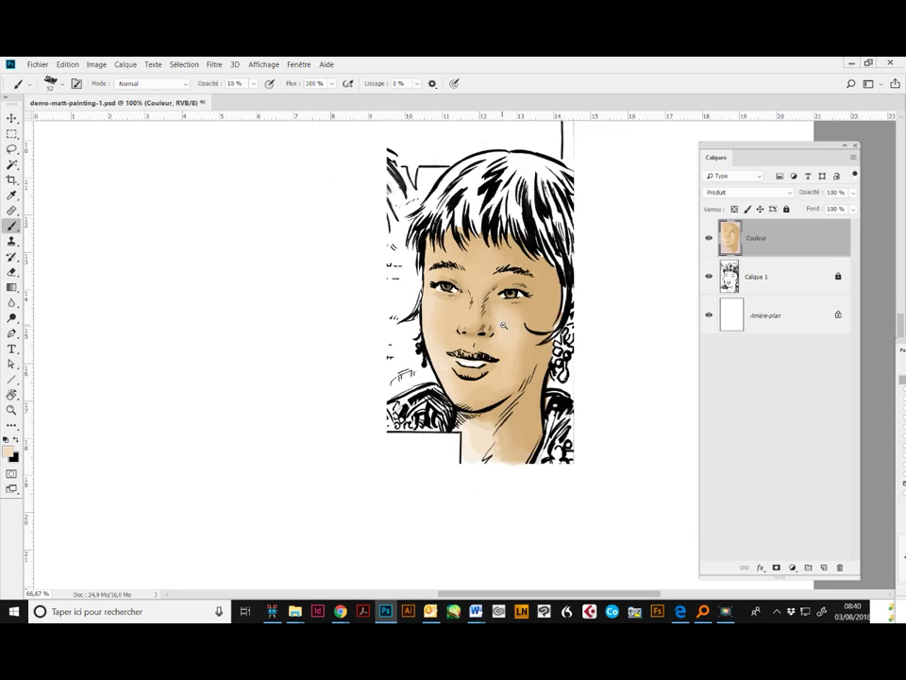
scroll(506, 308, up, 2)
drag(489, 310, 412, 371)
scroll(405, 372, up, 1)
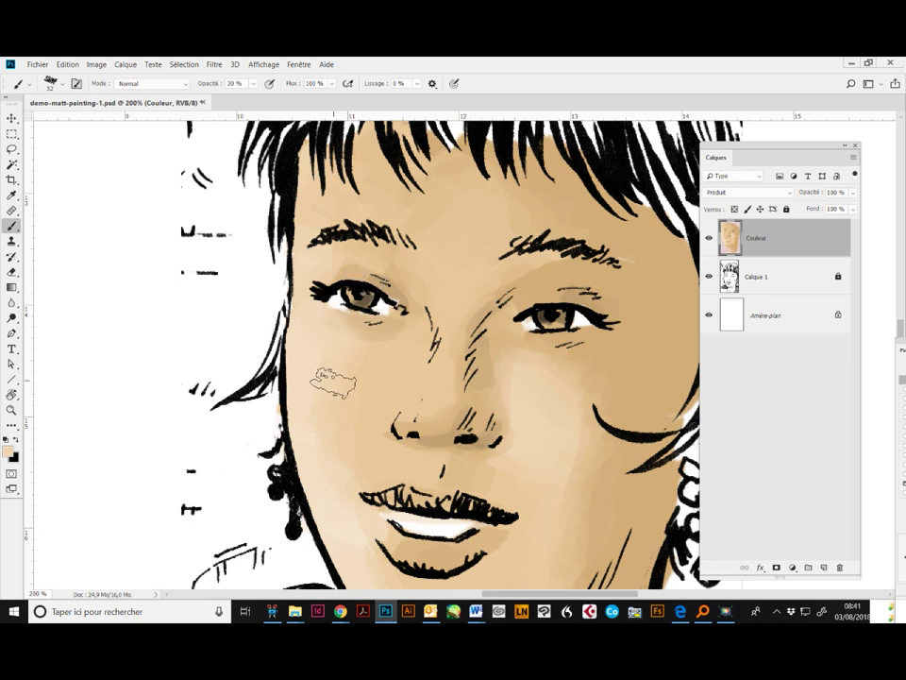
drag(359, 304, 376, 316)
alt+click(485, 297)
key(bracketleft)
key(bracketleft)
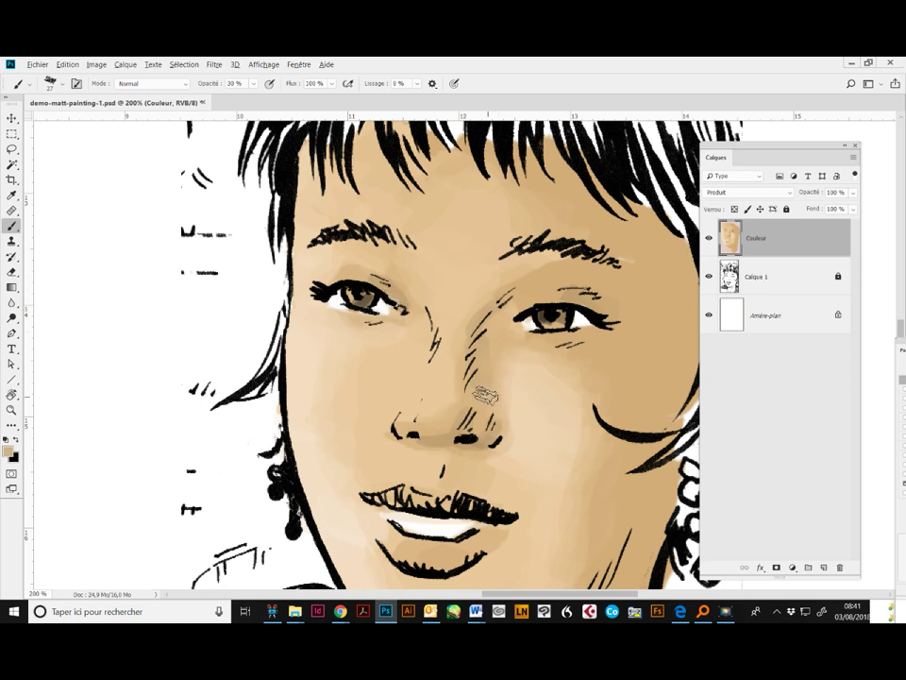
Paint a near-white highlight on the nose bridge with the 27 px brush and blend it with sampled skin tone.
drag(553, 297, 525, 303)
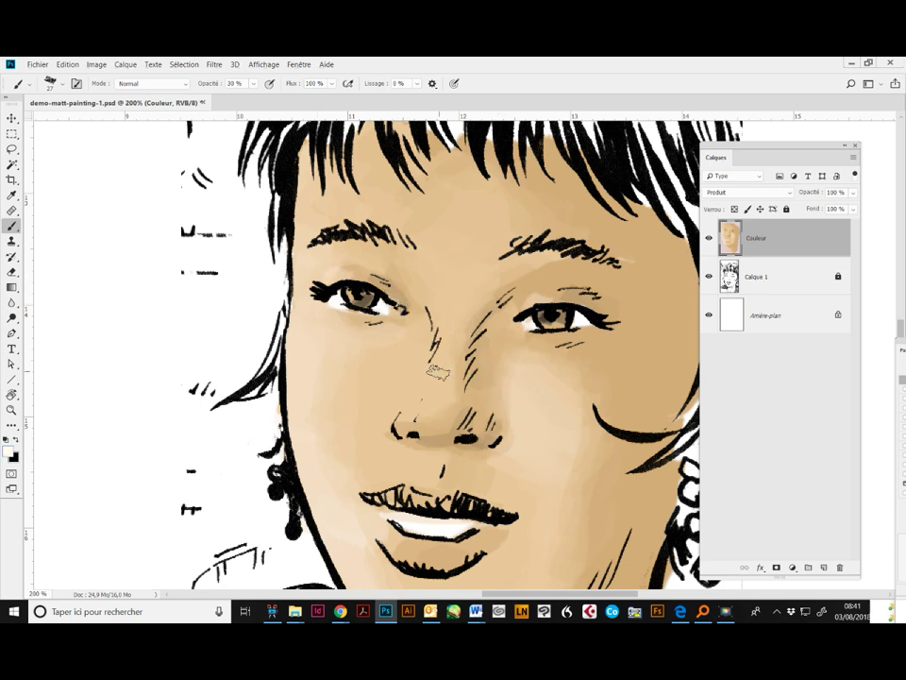
alt+click(491, 326)
scroll(386, 384, down, 5)
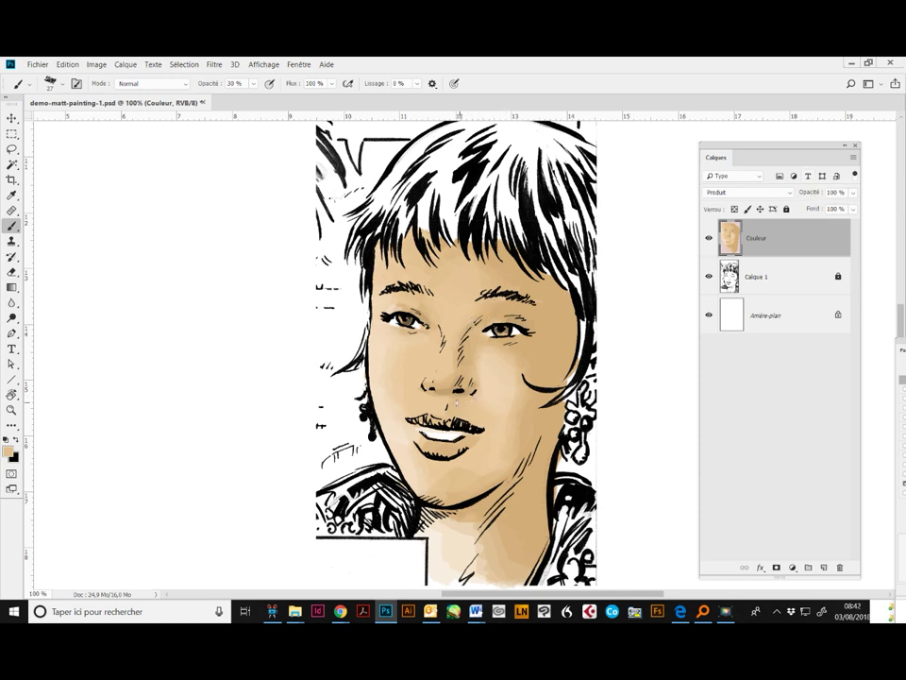
alt+right_click(556, 349)
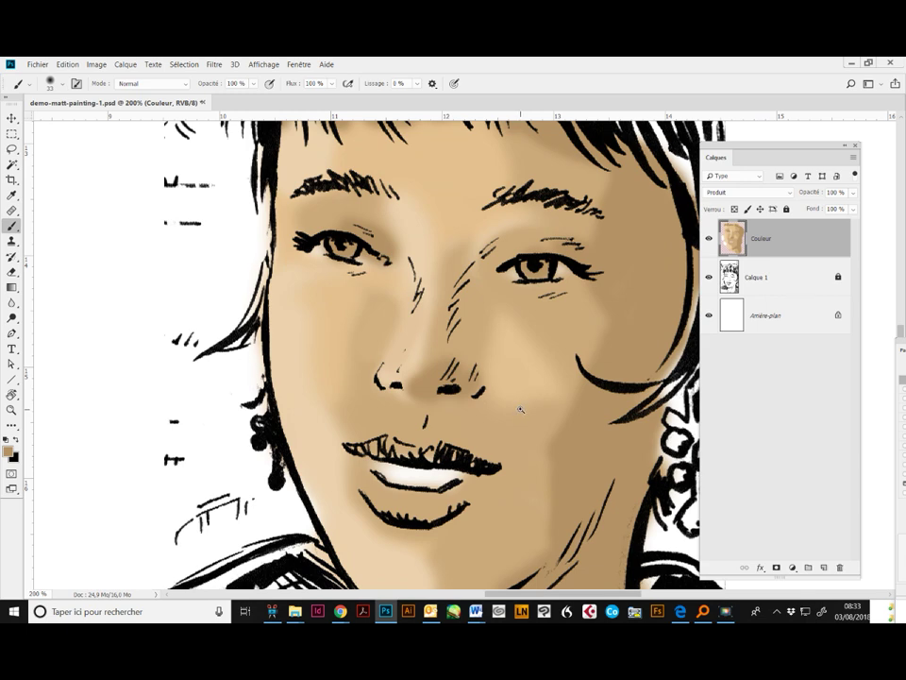
Examine the shading transitions around the nose, mouth and cheeks in the soft-round-brush version of the portrait.
scroll(521, 410, up, 1)
scroll(521, 413, down, 3)
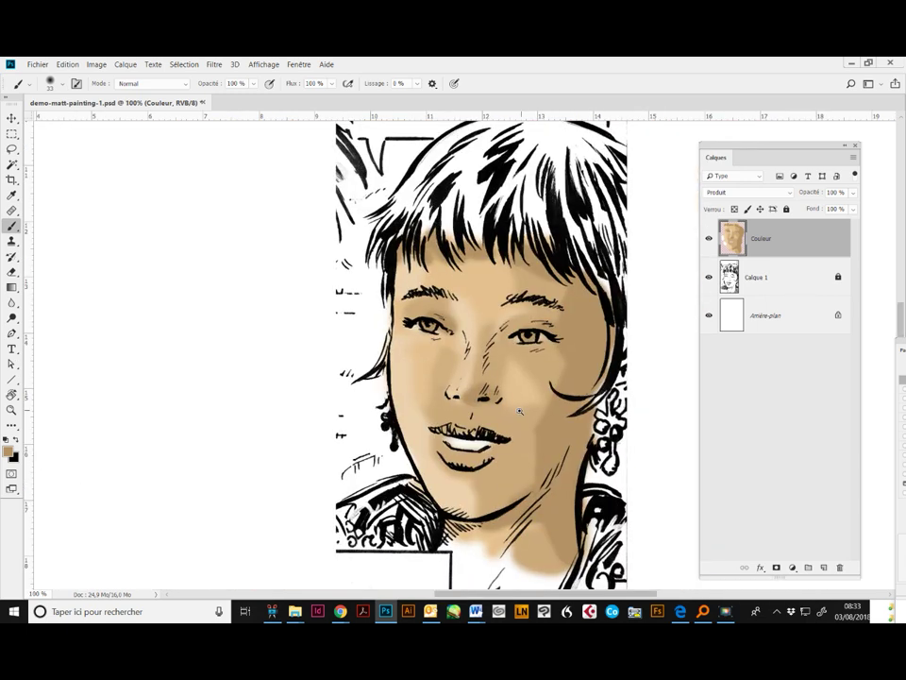
scroll(520, 414, up, 3)
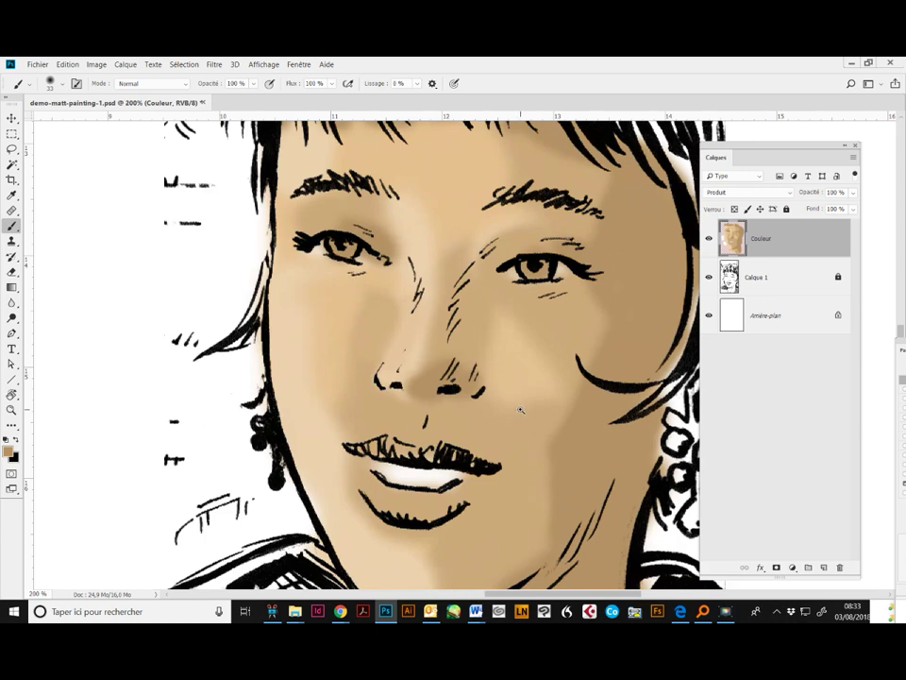
scroll(520, 410, up, 1)
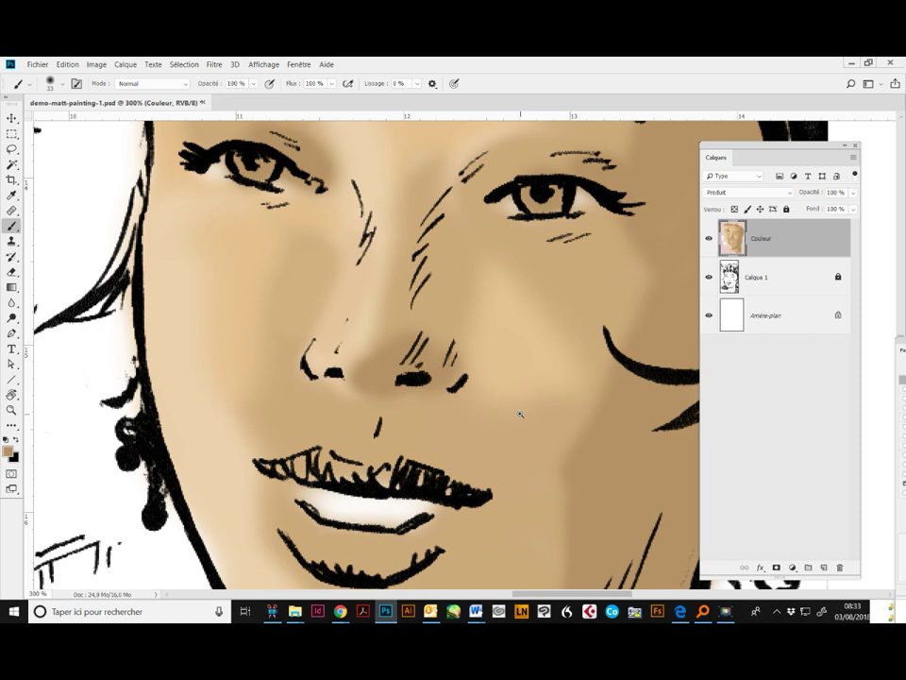